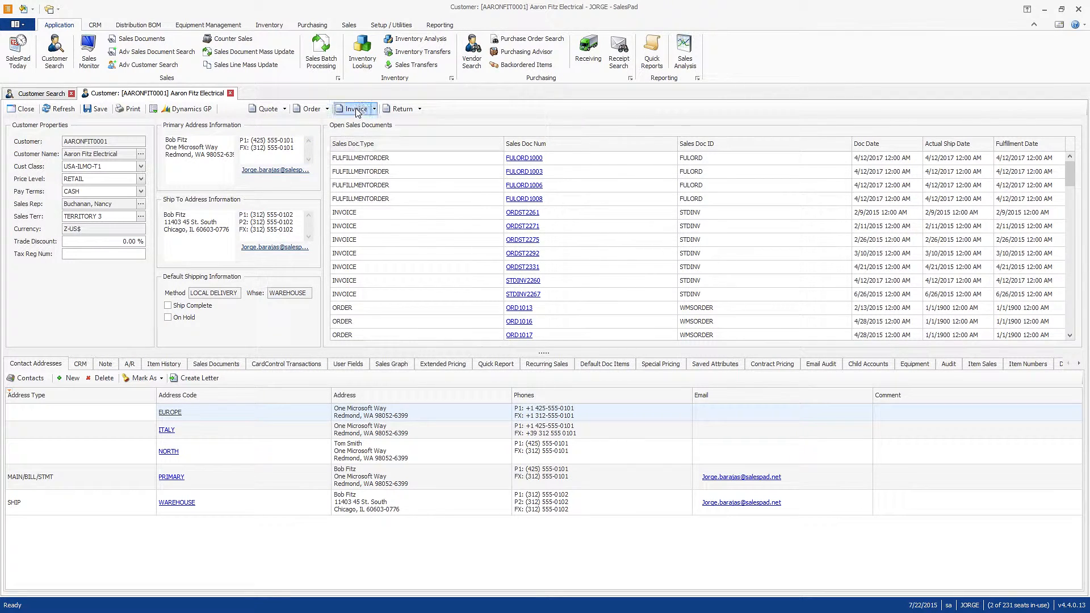
- Create a new STDORD order for the open customer and enlarge the order's header area
{"action": "left_click", "coordinate": [327, 109]}
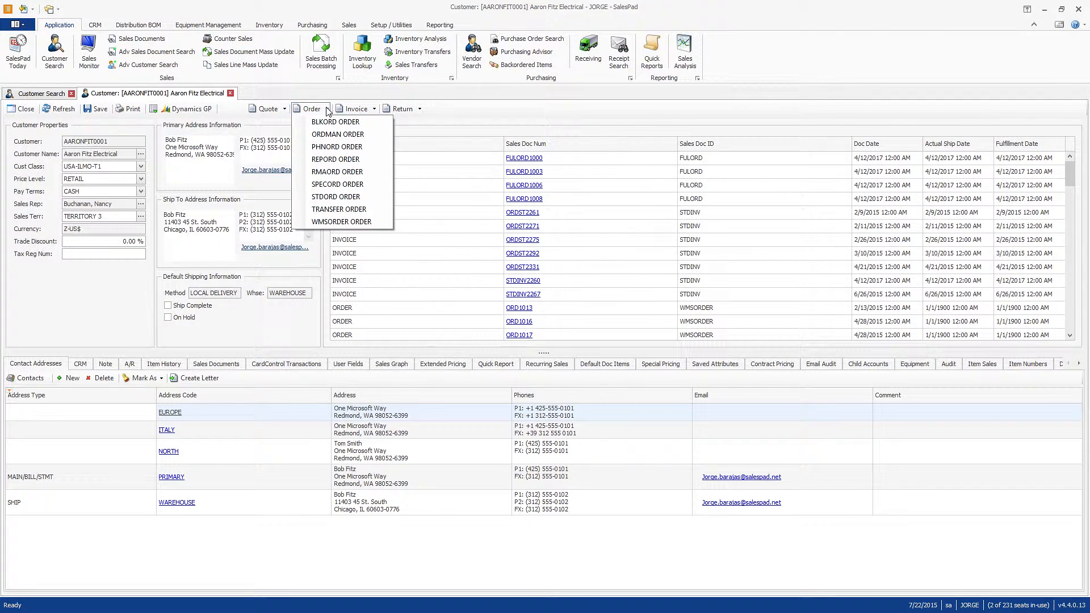
{"action": "left_click", "coordinate": [337, 197]}
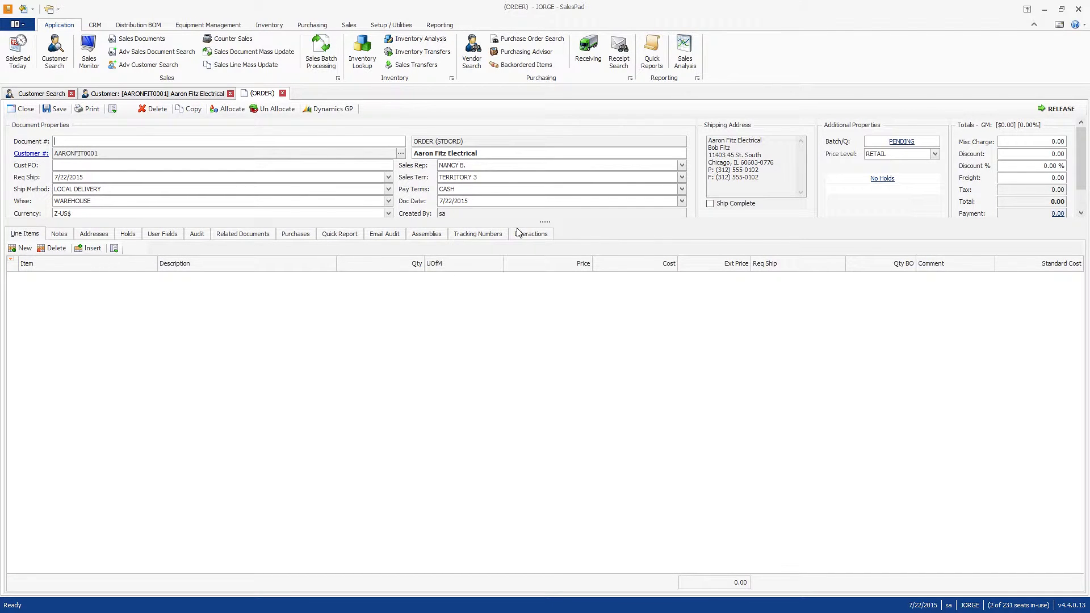
{"action": "left_click_drag", "start_coordinate": [540, 225], "coordinate": [538, 297]}
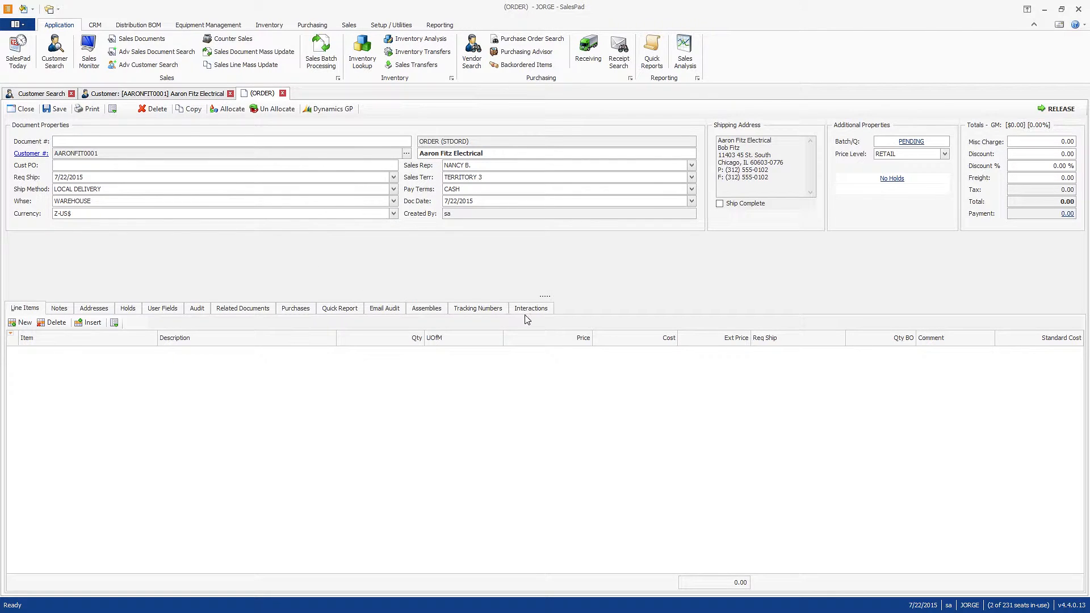
{"action": "left_click_drag", "start_coordinate": [538, 299], "coordinate": [543, 260]}
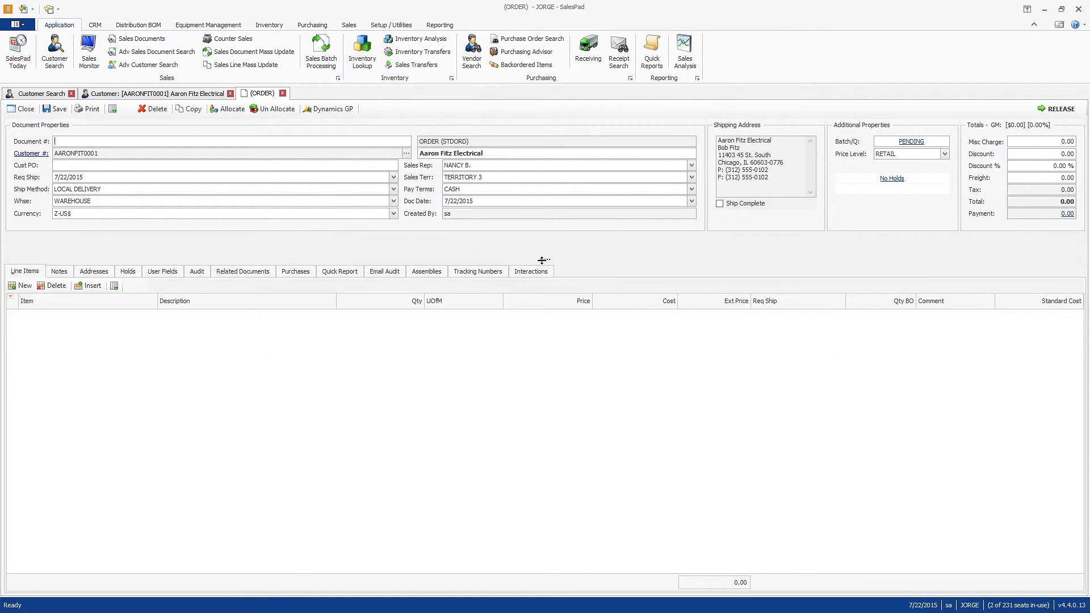
- Start customizing the order header layout and enlarge the Customization window to show more hidden items
{"action": "right_click", "coordinate": [368, 230]}
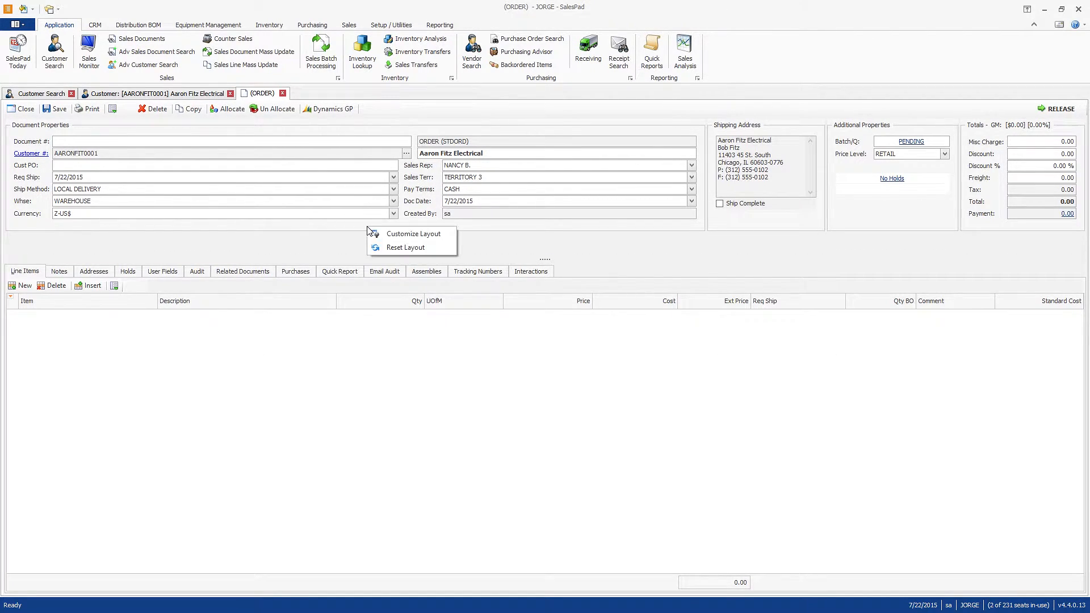
{"action": "left_click", "coordinate": [439, 239]}
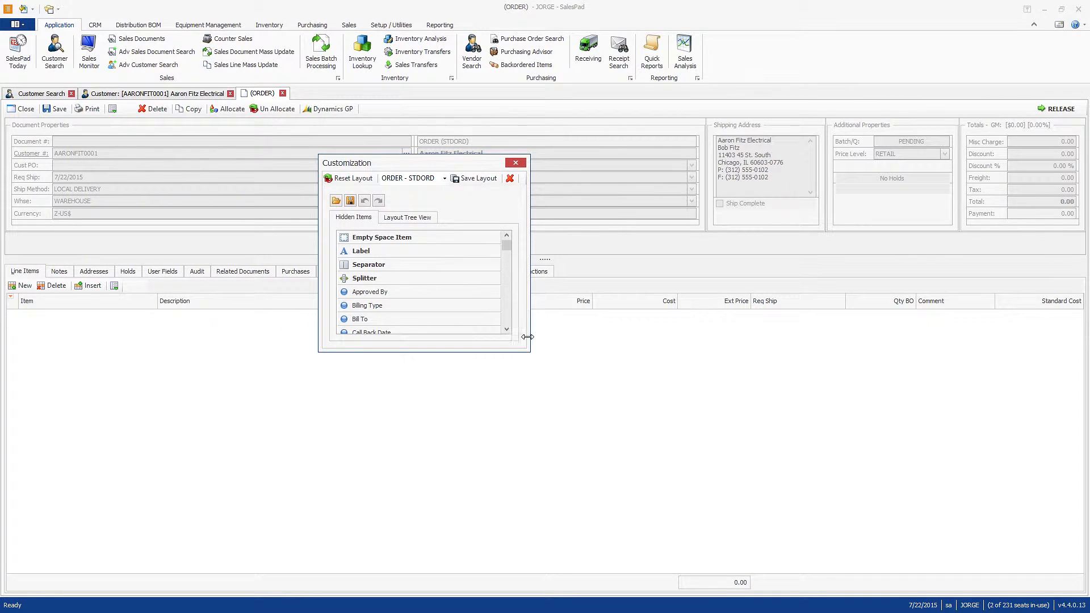
{"action": "left_click_drag", "start_coordinate": [527, 350], "coordinate": [591, 535]}
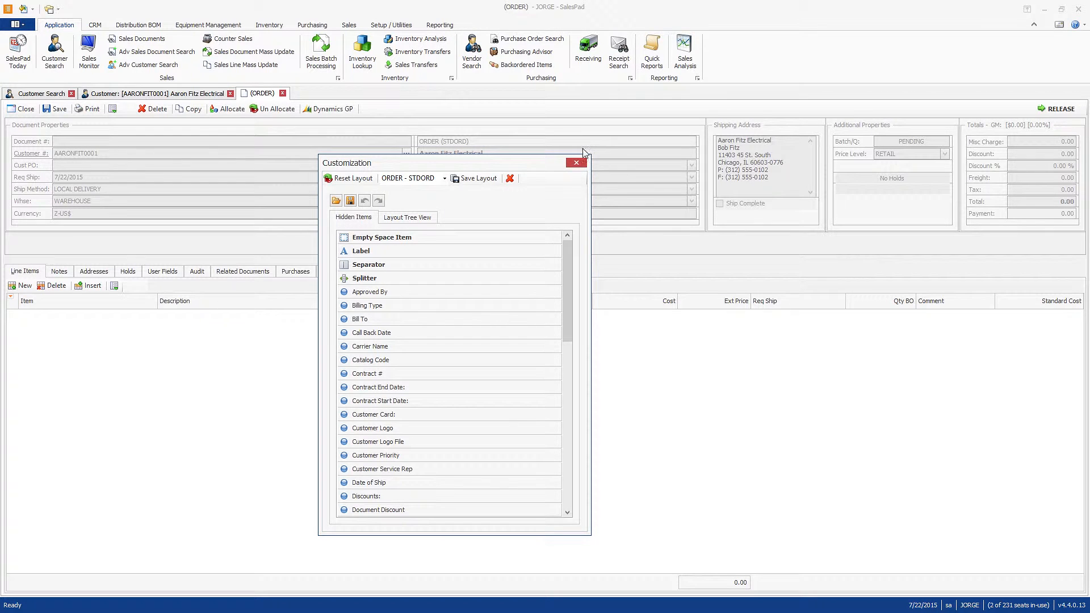
{"action": "mouse_move", "coordinate": [570, 298]}
{"action": "left_mouse_down"}
{"action": "mouse_move", "coordinate": [567, 392]}
{"action": "mouse_move", "coordinate": [567, 286]}
{"action": "left_mouse_up"}
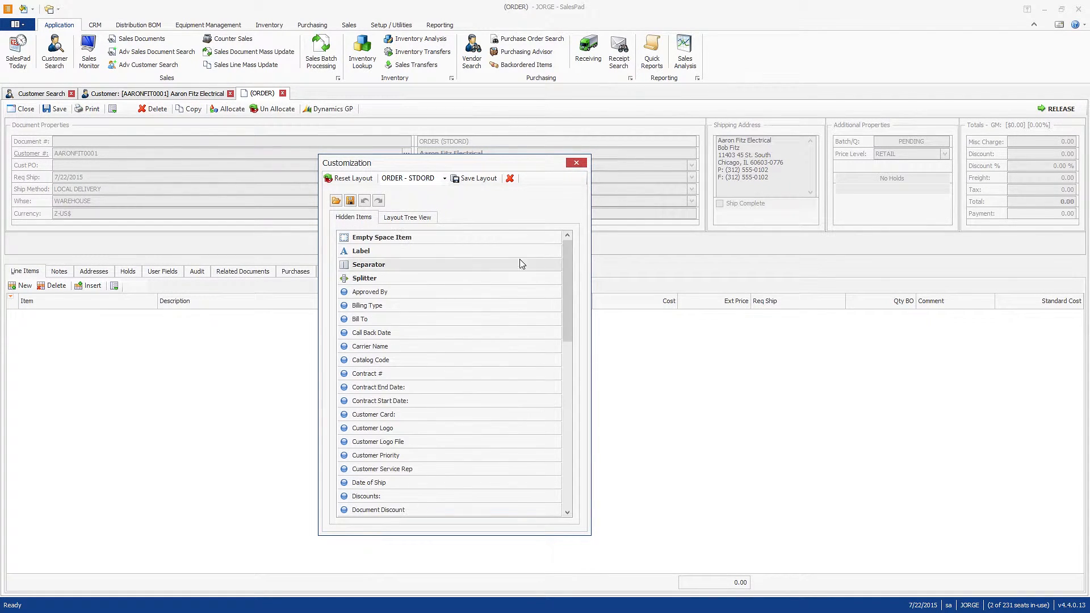
- Examine the layout tree, highlighting the Document Properties and Shipping Address groups in the order header
{"action": "left_click", "coordinate": [395, 218]}
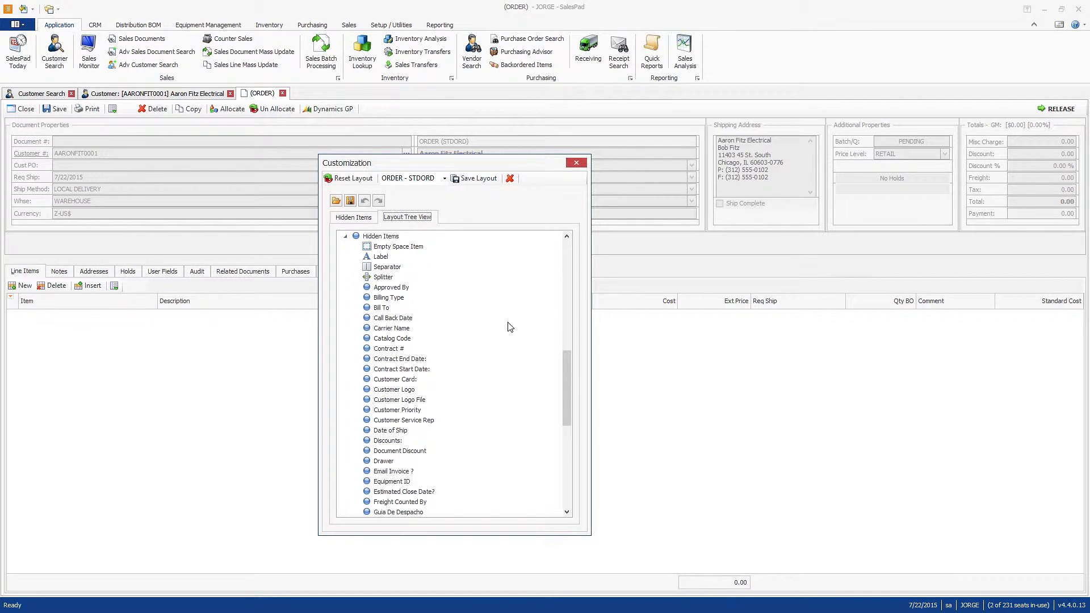
{"action": "left_click_drag", "start_coordinate": [565, 371], "coordinate": [601, 250]}
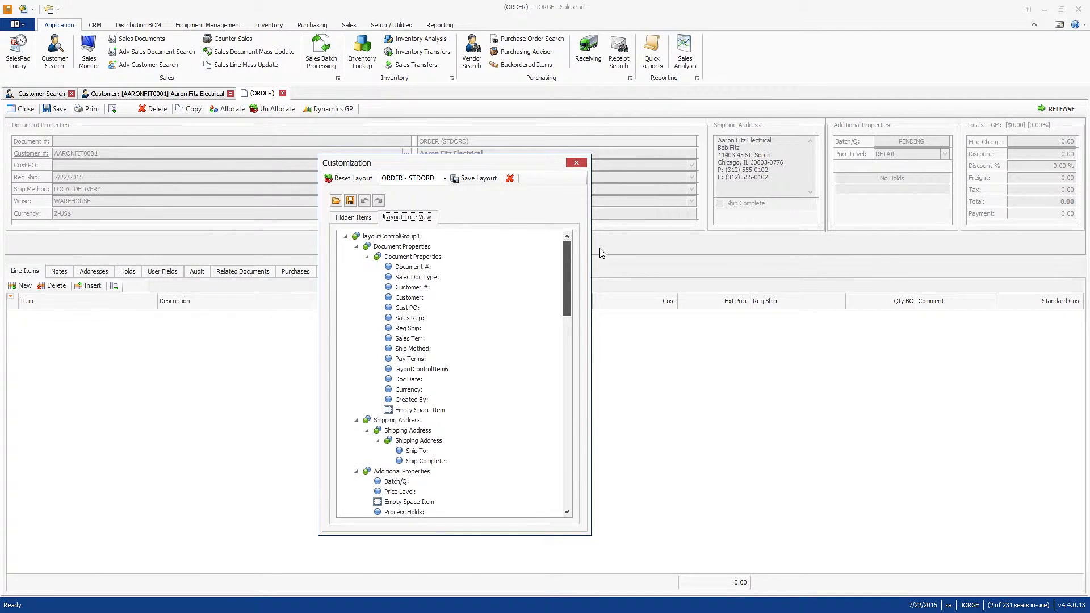
{"action": "left_click", "coordinate": [409, 258]}
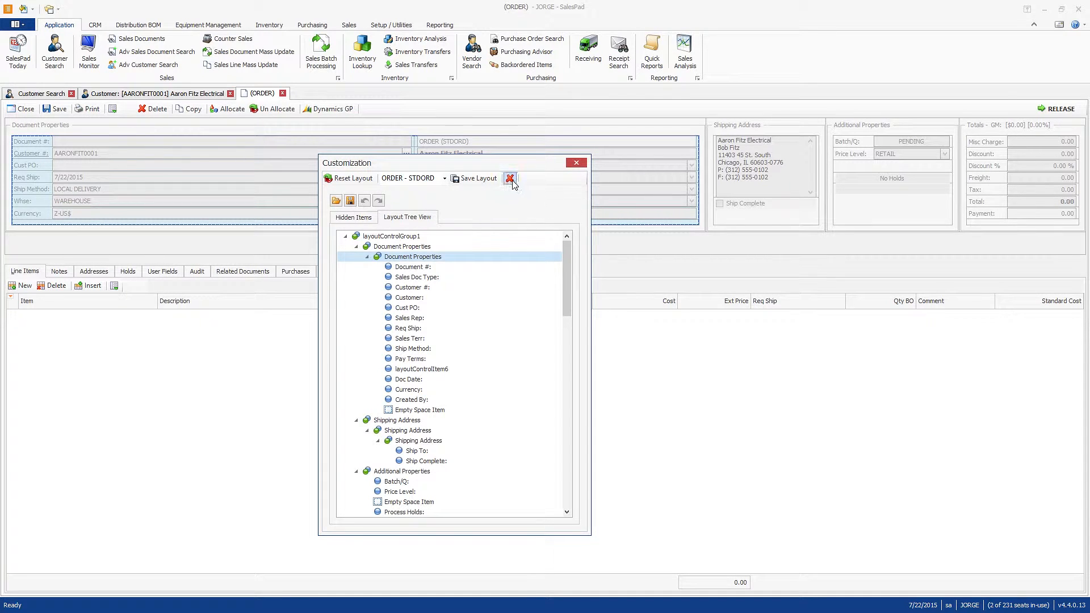
{"action": "left_click_drag", "start_coordinate": [503, 165], "coordinate": [826, 182]}
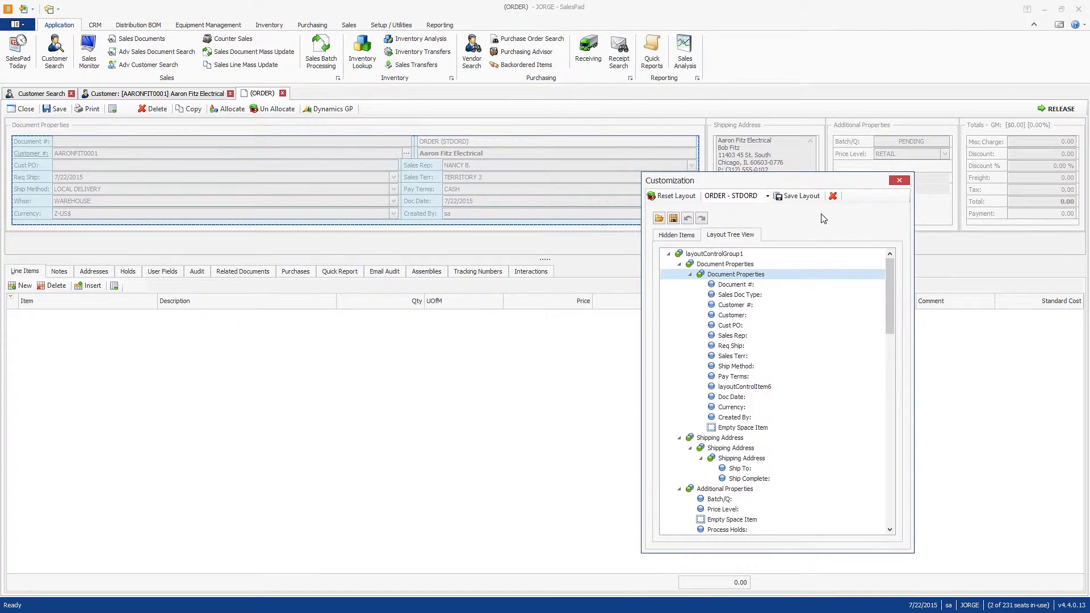
{"action": "left_click", "coordinate": [691, 275]}
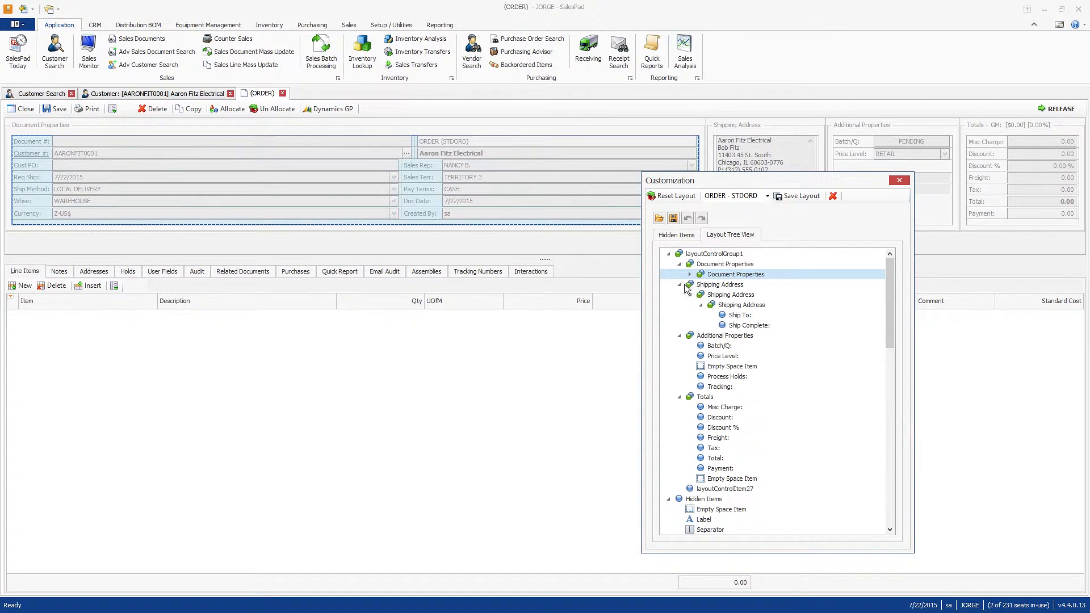
{"action": "left_click", "coordinate": [709, 285]}
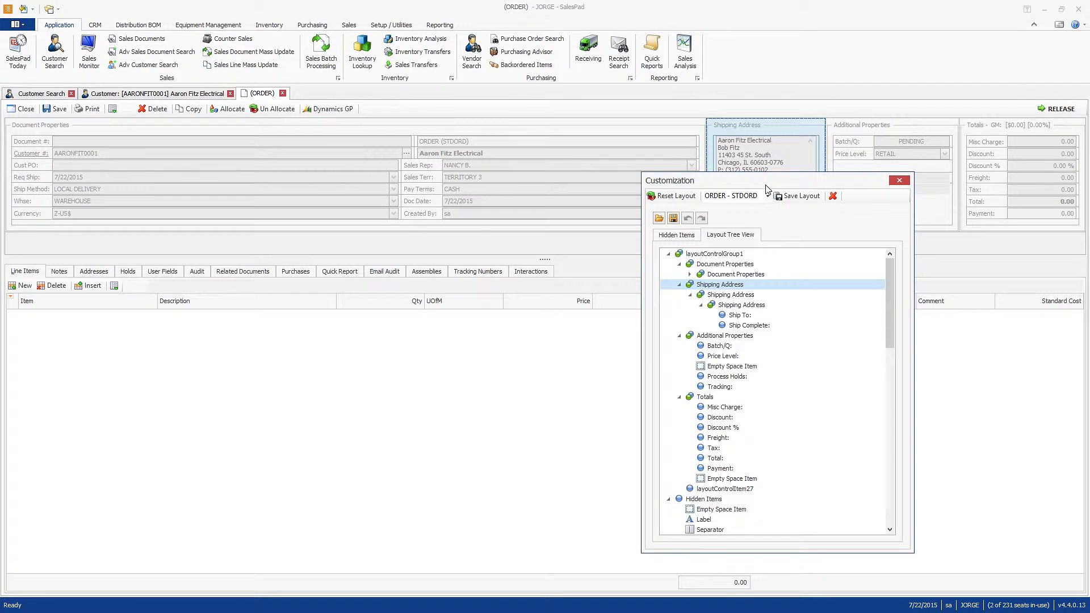
- Move the Shipping Address group ahead of the Document Properties group in the order header
{"action": "left_click_drag", "start_coordinate": [766, 189], "coordinate": [507, 169]}
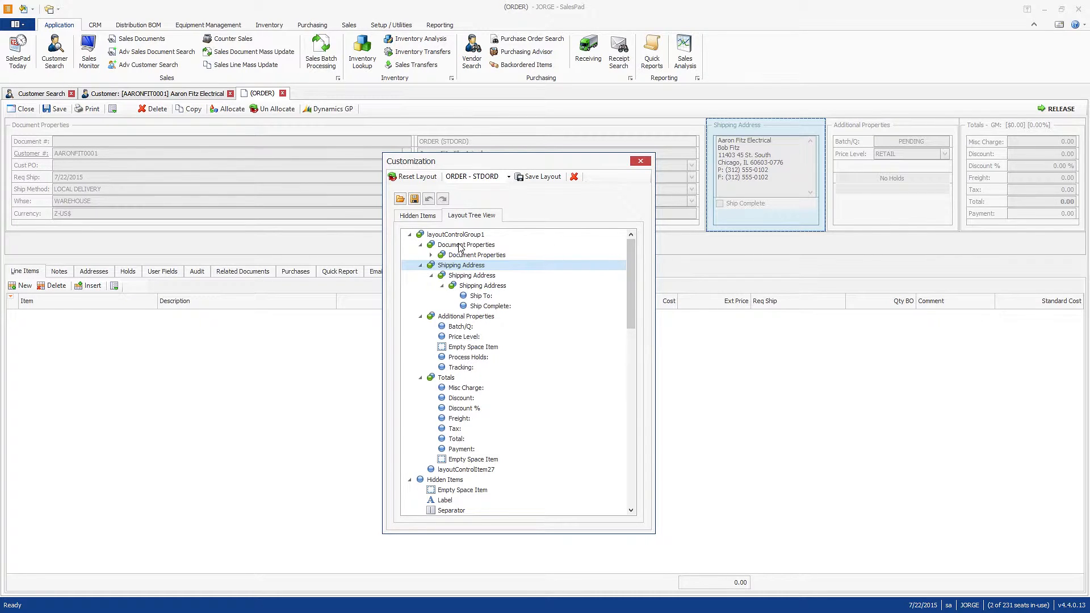
{"action": "left_click", "coordinate": [751, 126]}
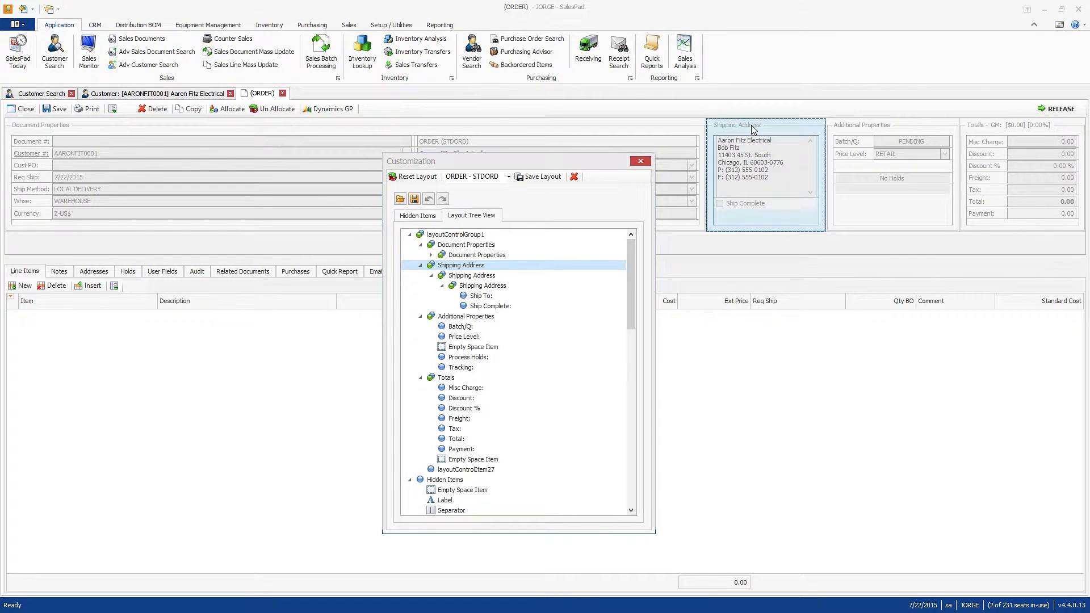
{"action": "left_click_drag", "start_coordinate": [753, 130], "coordinate": [8, 162]}
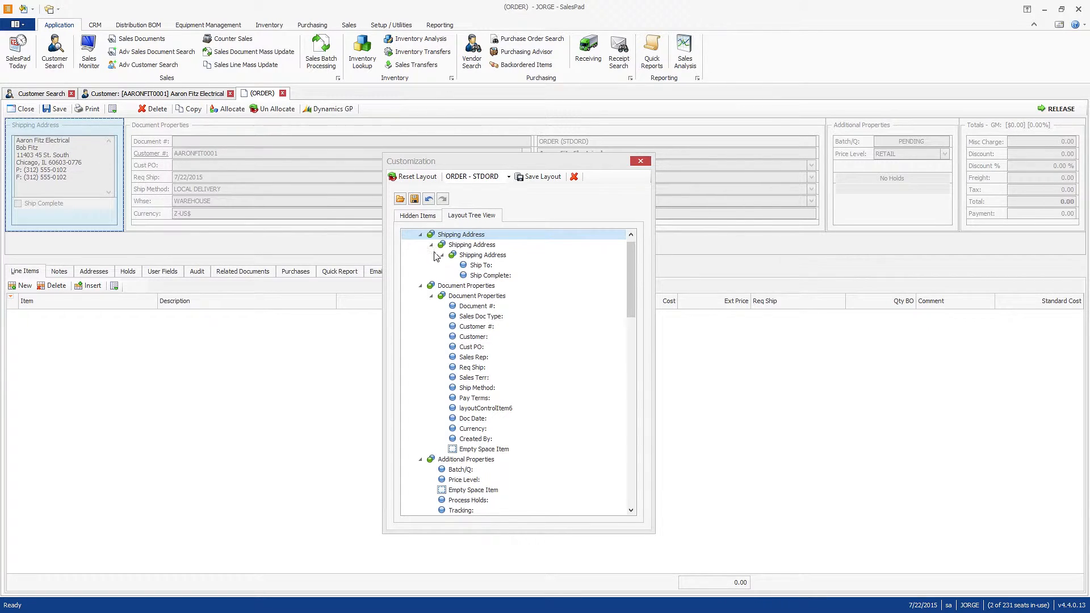
- Move the Cust PO field from Document Properties into the Totals group, between Discount and Discount %
{"action": "left_click_drag", "start_coordinate": [466, 350], "coordinate": [601, 147]}
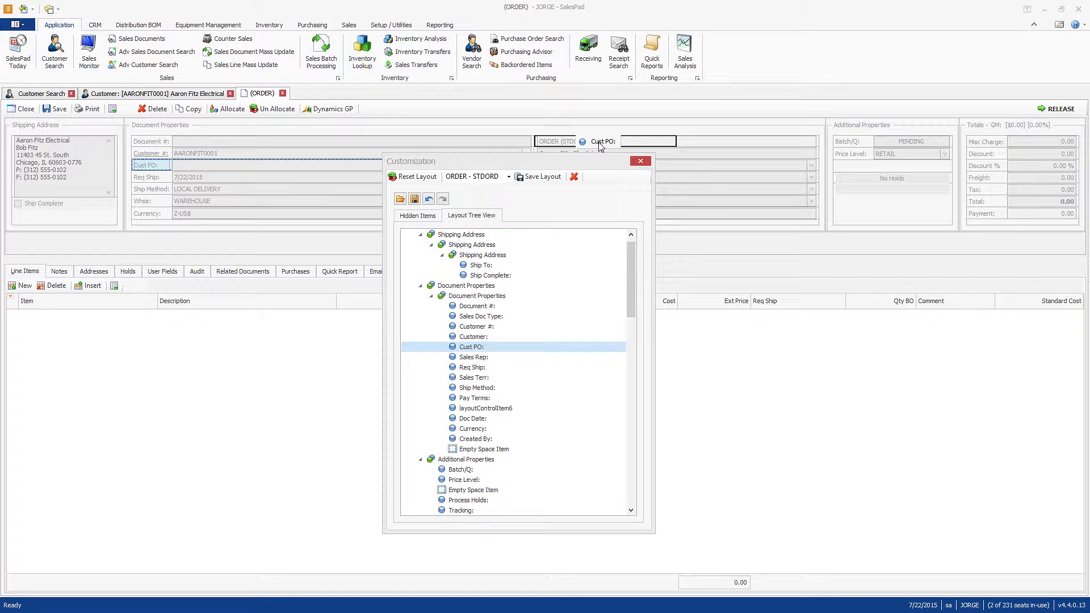
{"action": "mouse_move", "coordinate": [600, 147]}
{"action": "left_mouse_down"}
{"action": "mouse_move", "coordinate": [167, 146]}
{"action": "mouse_move", "coordinate": [136, 173]}
{"action": "mouse_move", "coordinate": [822, 159]}
{"action": "mouse_move", "coordinate": [871, 172]}
{"action": "mouse_move", "coordinate": [874, 131]}
{"action": "mouse_move", "coordinate": [878, 149]}
{"action": "mouse_move", "coordinate": [978, 165]}
{"action": "left_mouse_up"}
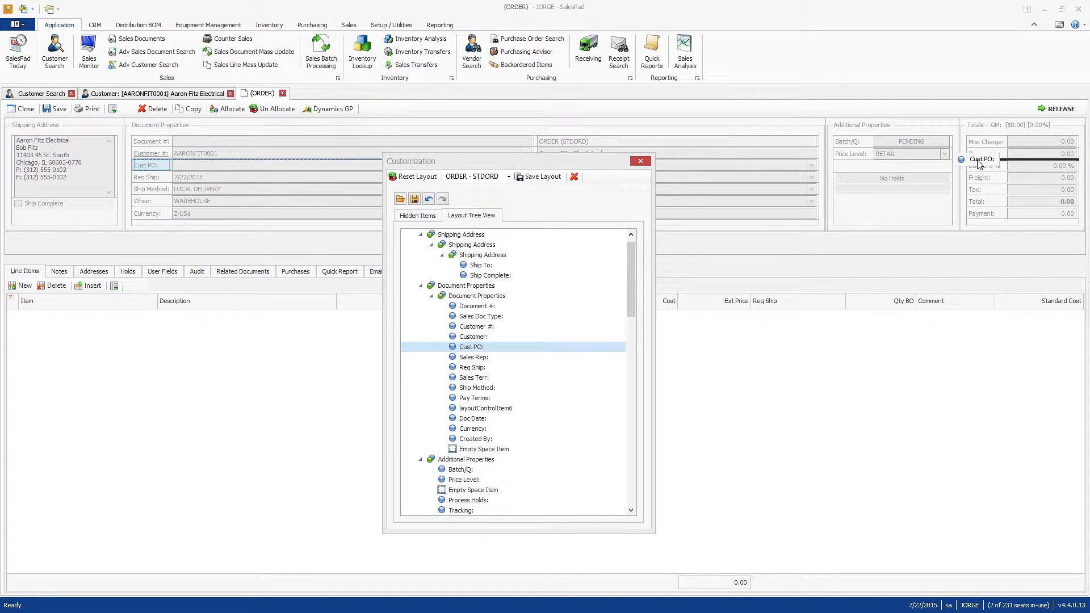
{"action": "left_click_drag", "start_coordinate": [978, 164], "coordinate": [978, 164]}
{"action": "left_click_drag", "start_coordinate": [978, 163], "coordinate": [978, 164]}
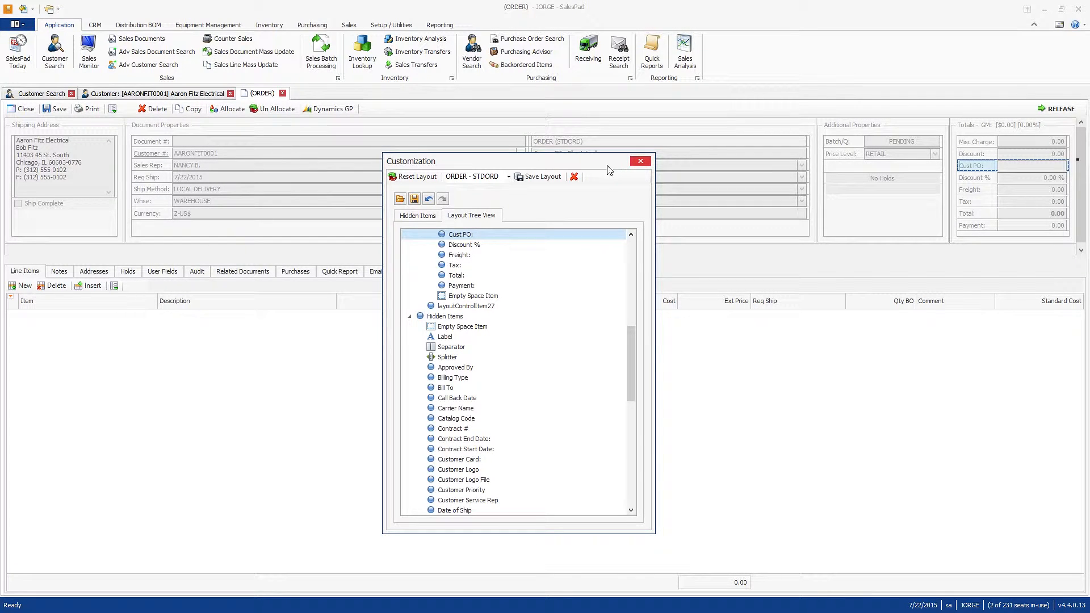
- Reset the ORDER - STDORD header layout and close the customization, saving the layout changes
{"action": "left_click", "coordinate": [418, 177]}
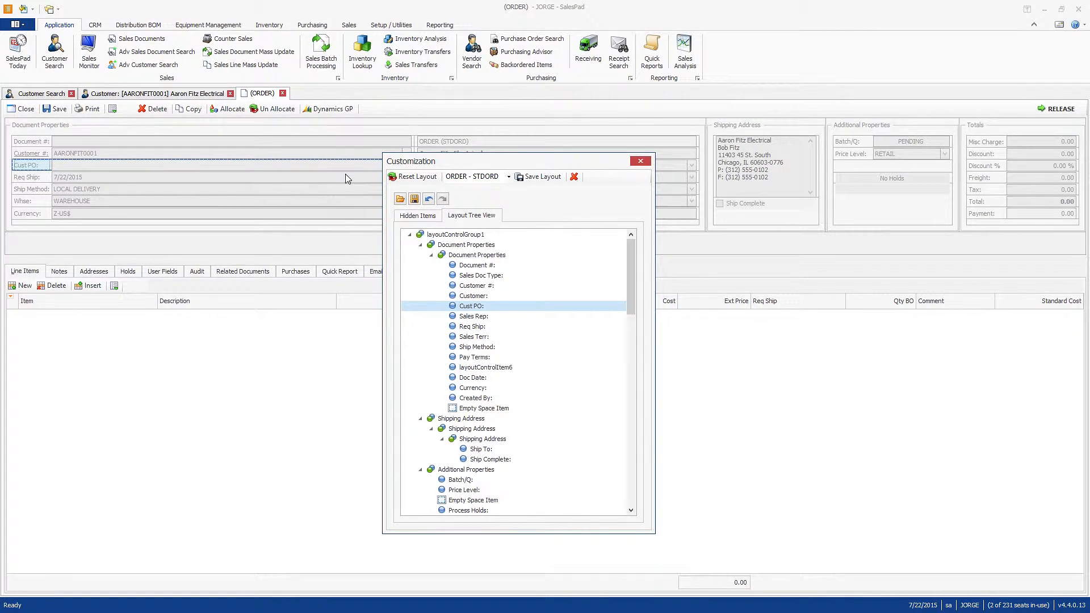
{"action": "left_click", "coordinate": [639, 163]}
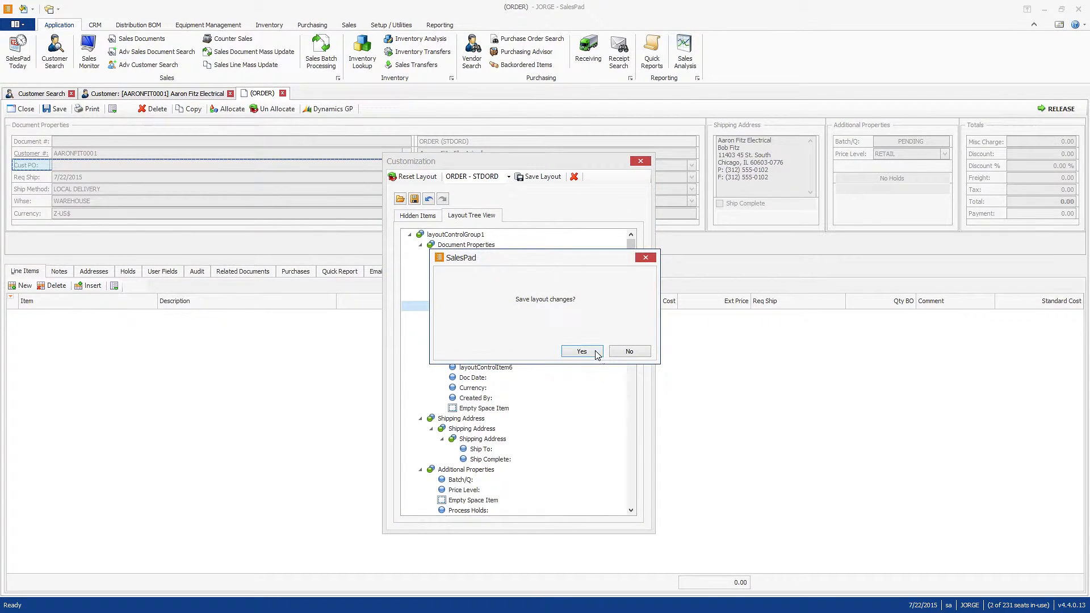
{"action": "left_click", "coordinate": [597, 353]}
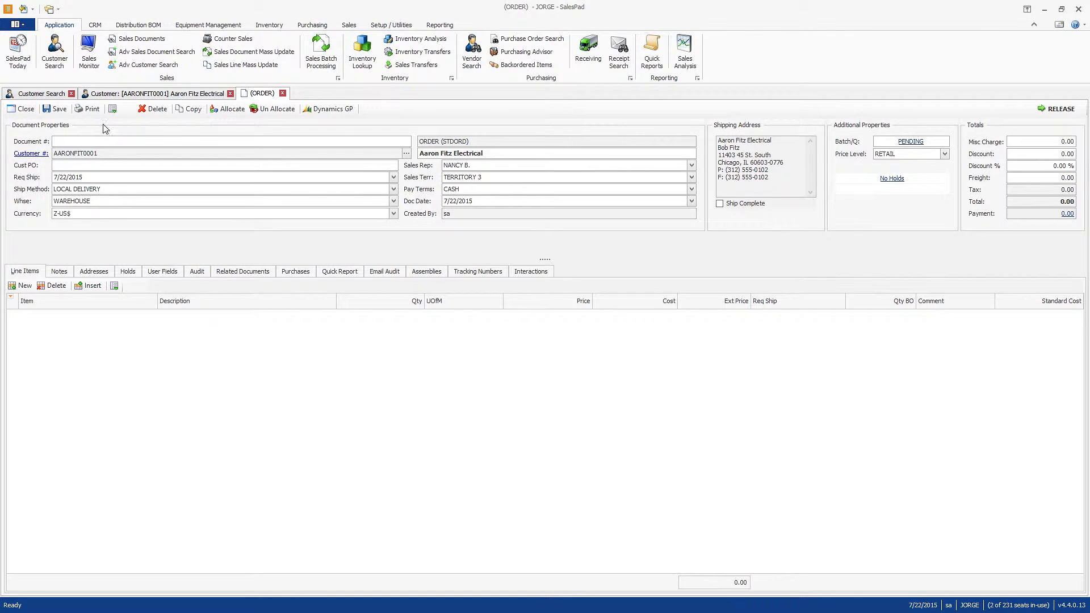
- Search the Security Editor for "sales document pro", check Allow Screen Layout Customization under Sales Document Properties for the Admin group, and close the editor
{"action": "right_click", "coordinate": [406, 227]}
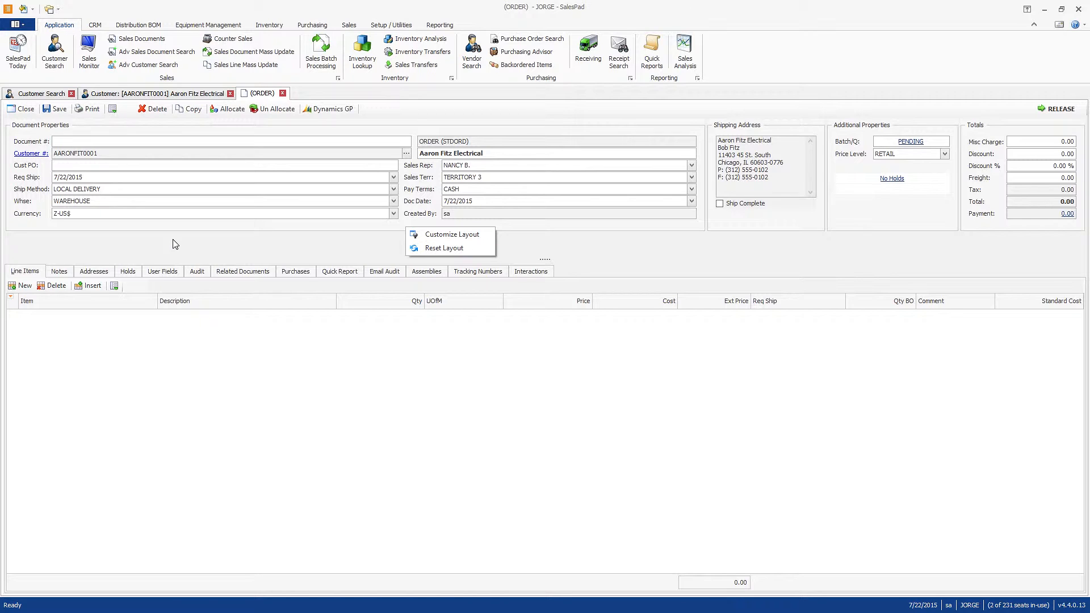
{"action": "left_click", "coordinate": [24, 27]}
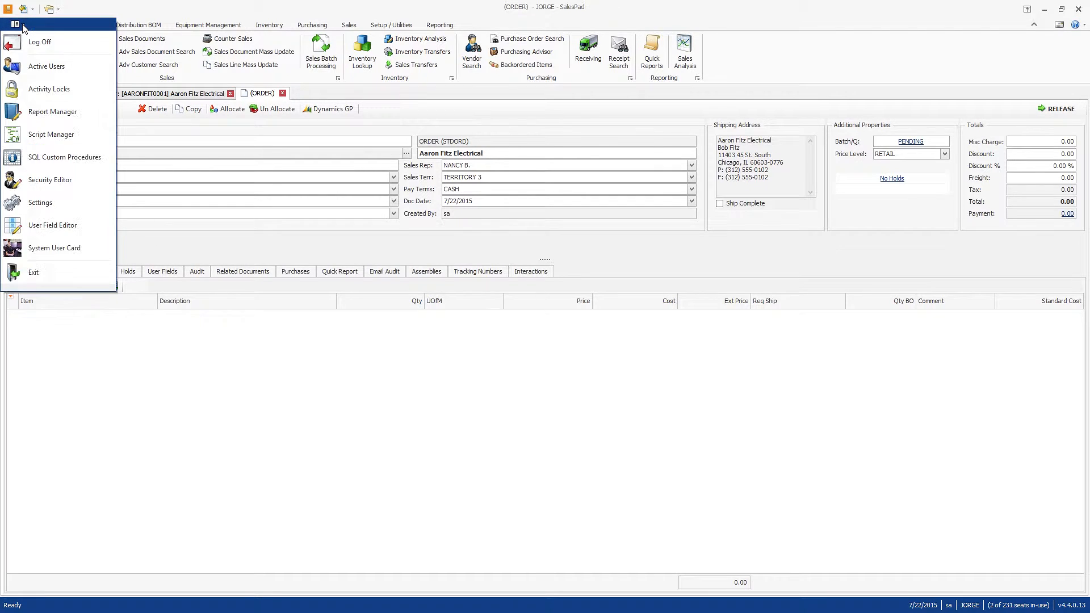
{"action": "left_click", "coordinate": [47, 181]}
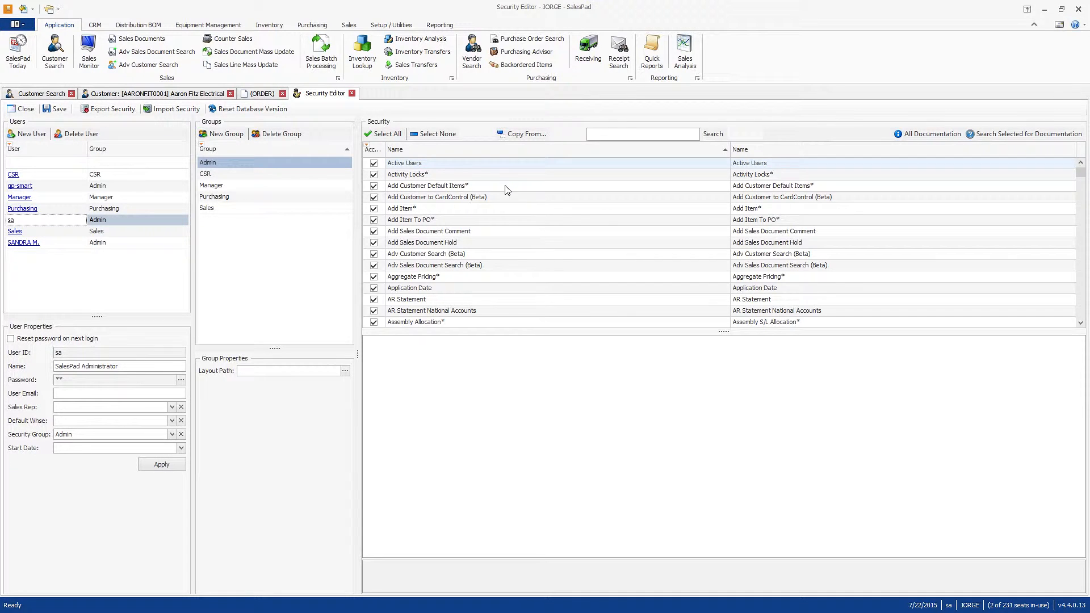
{"action": "left_click", "coordinate": [610, 137]}
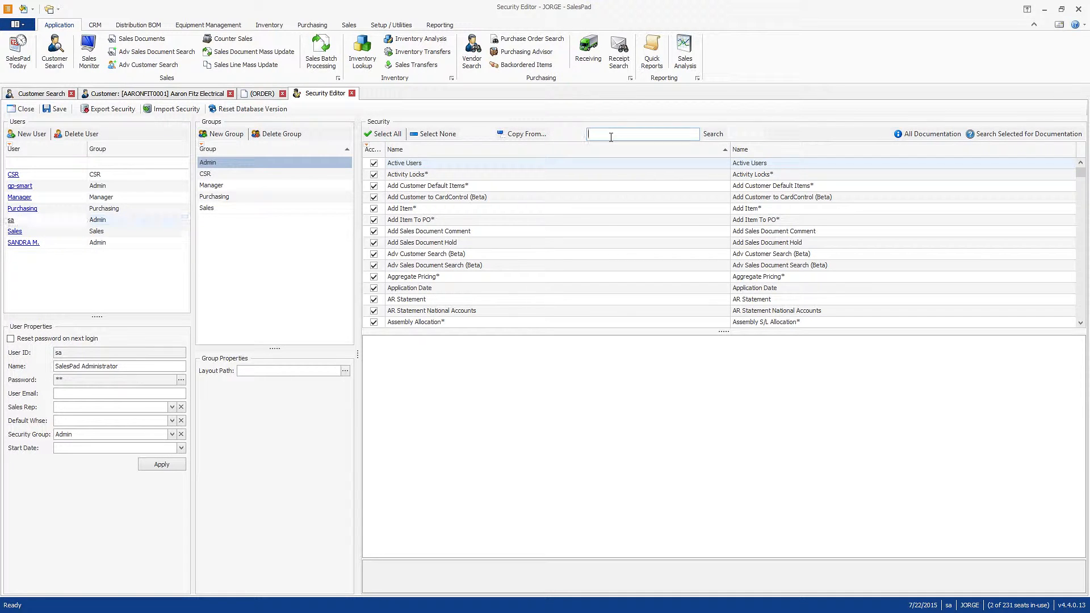
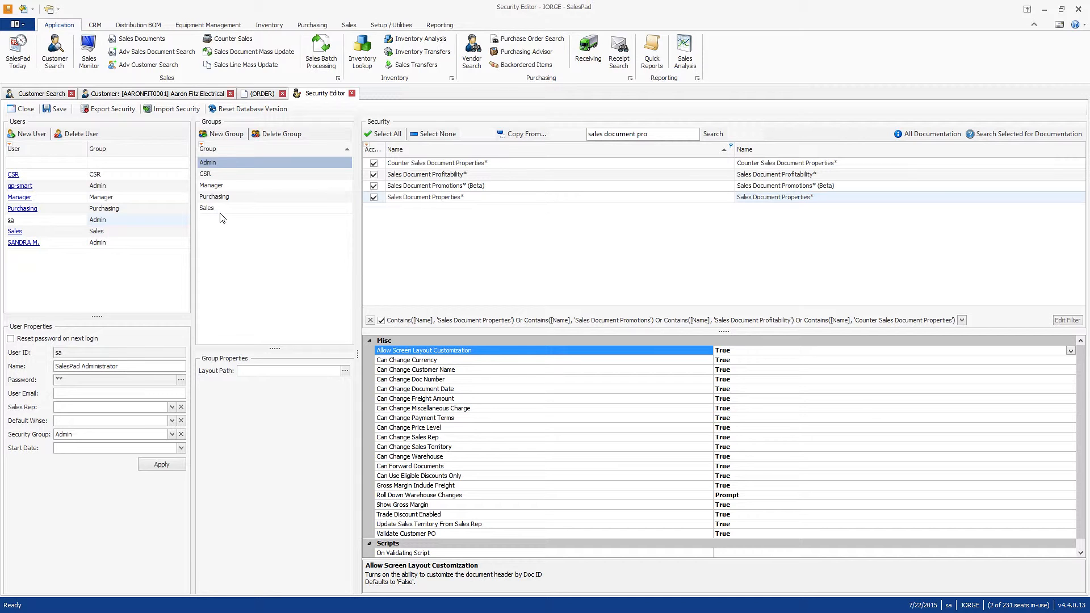
{"action": "left_click", "coordinate": [352, 94]}
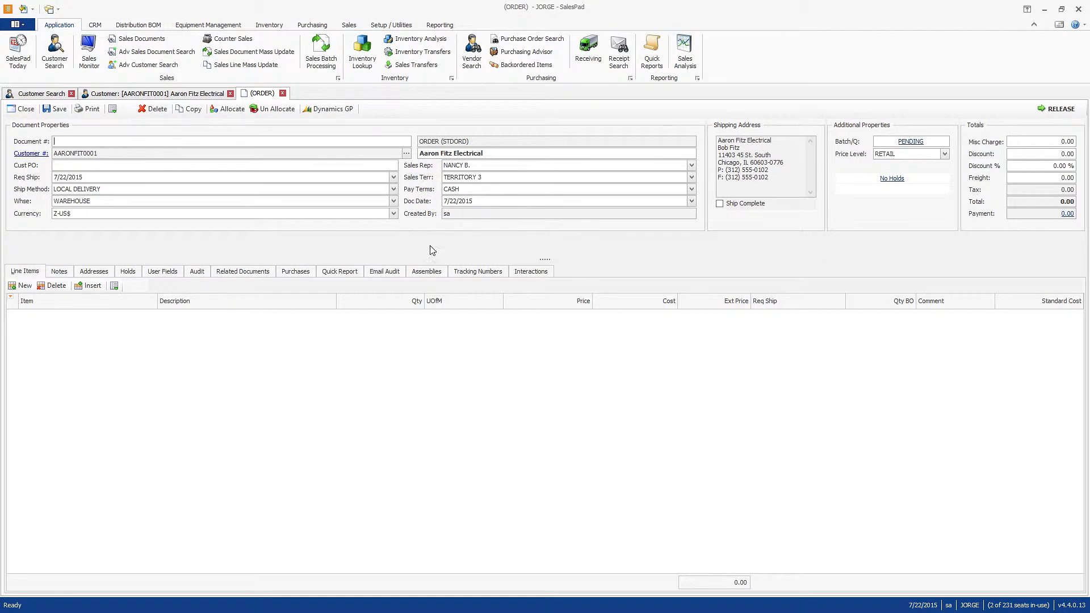
- Open the order header's layout customization and review the document types available for a layout, keeping ORDER - STDORD selected
{"action": "right_click", "coordinate": [362, 226]}
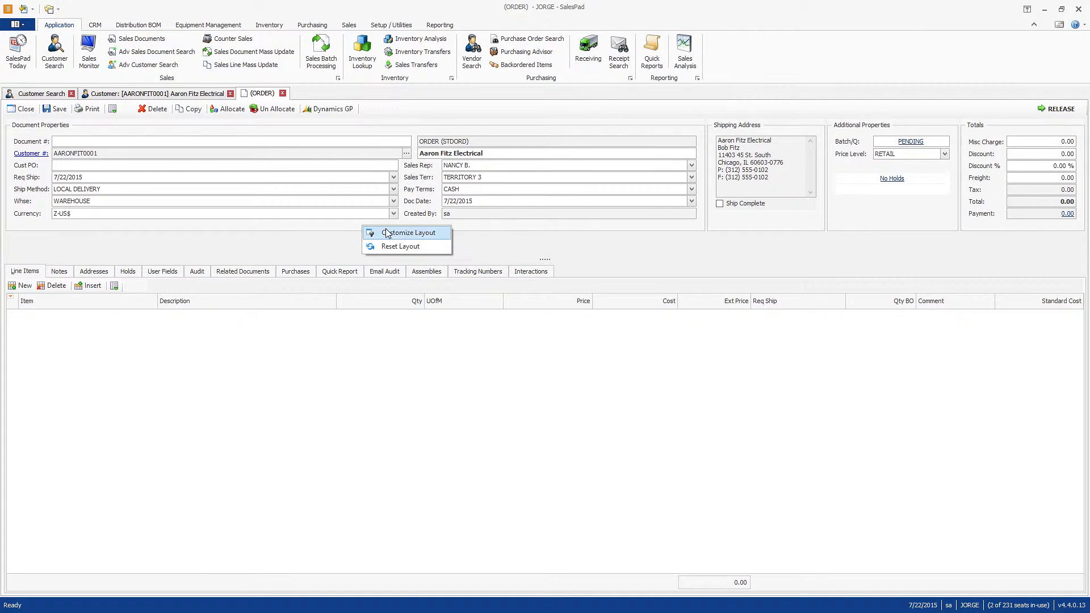
{"action": "left_click", "coordinate": [418, 235]}
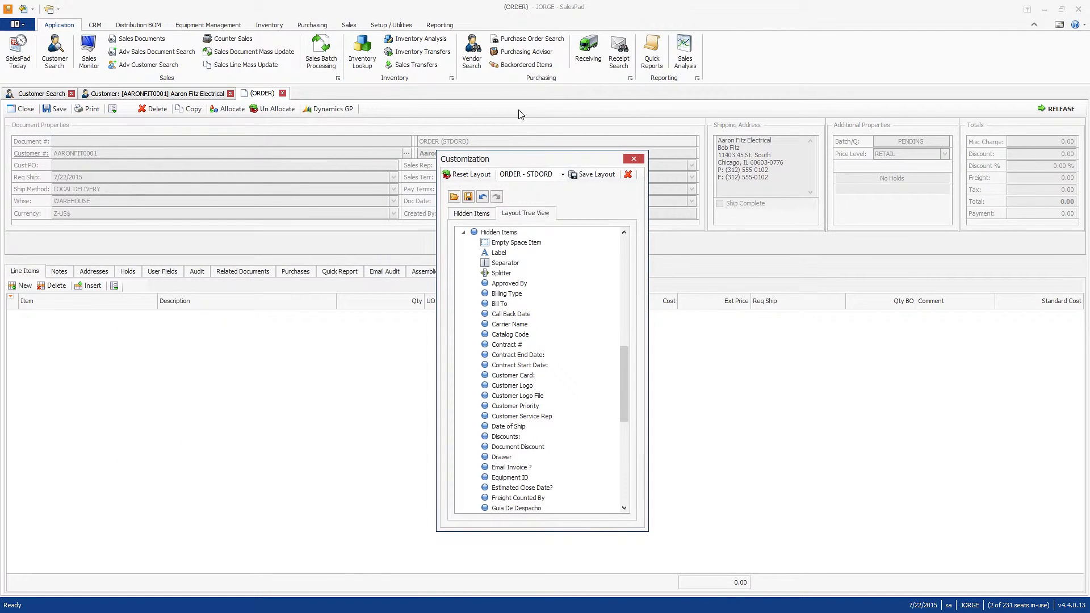
{"action": "left_click_drag", "start_coordinate": [520, 167], "coordinate": [546, 124]}
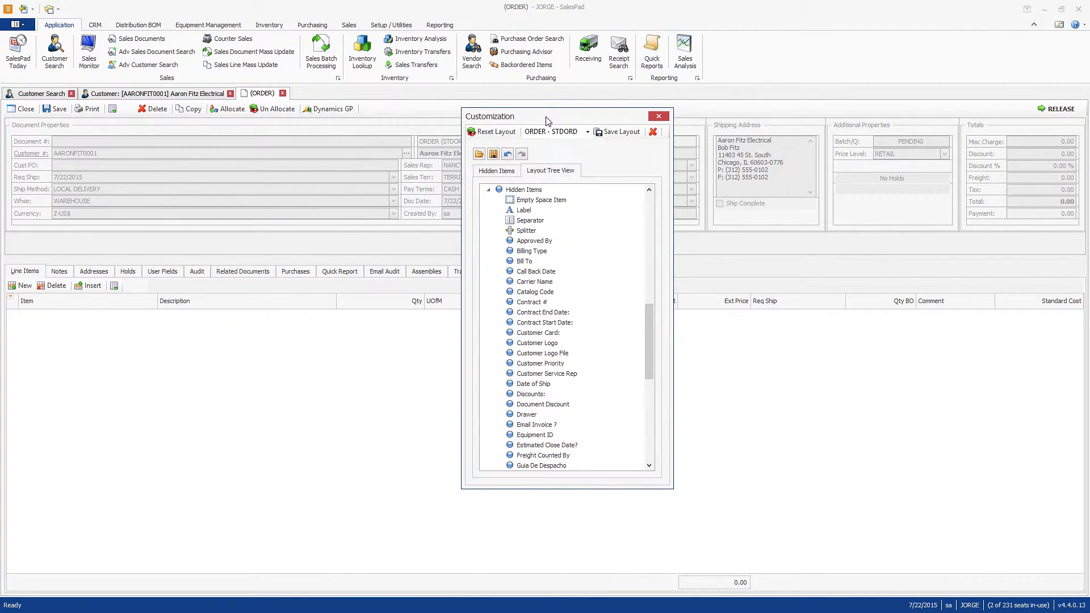
{"action": "left_click", "coordinate": [588, 132]}
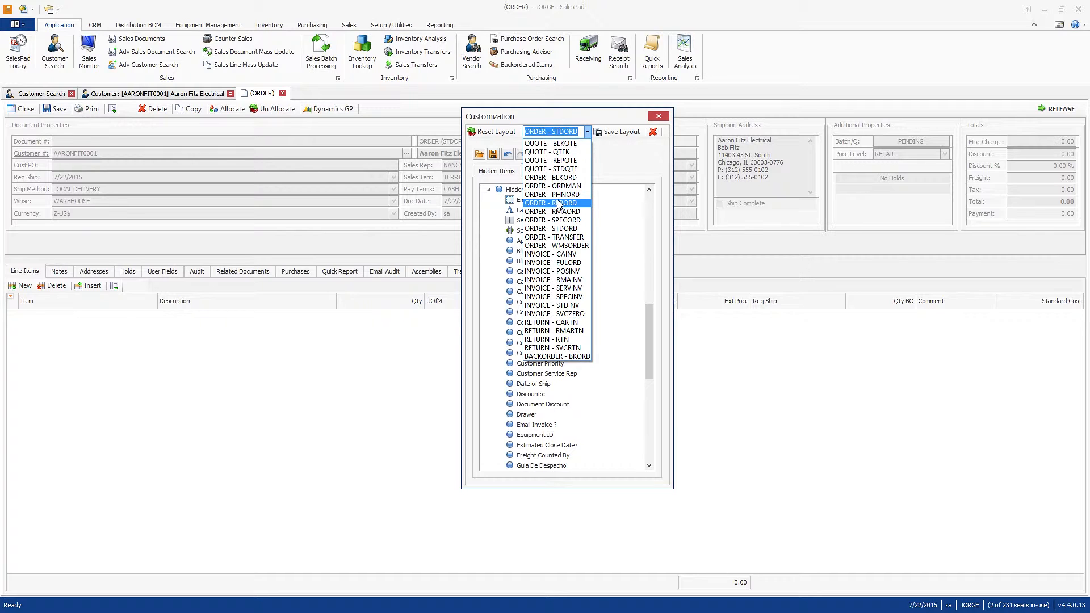
{"action": "left_click", "coordinate": [607, 160]}
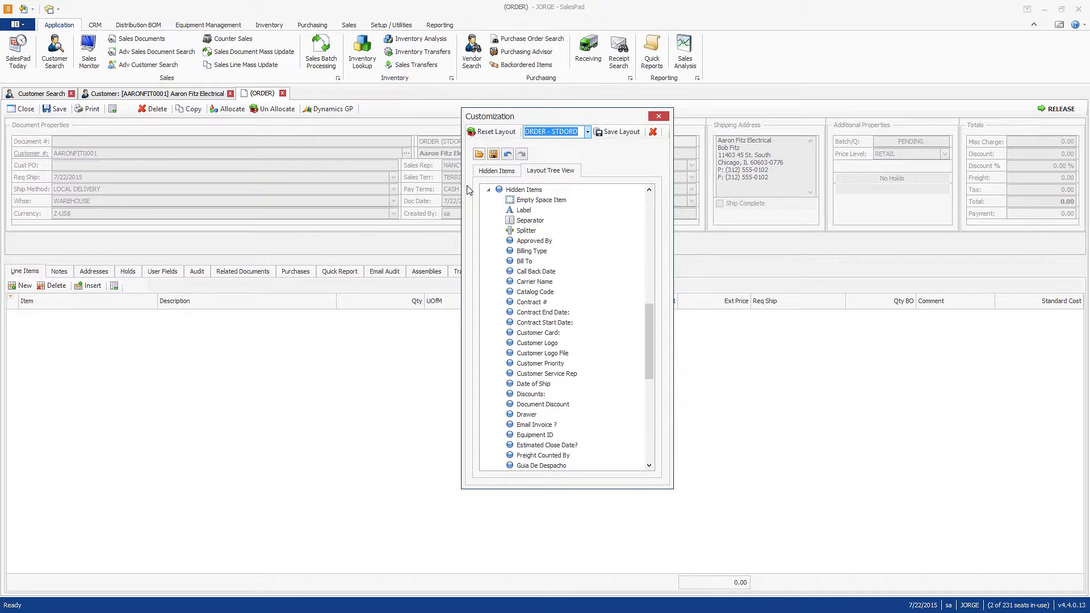
{"action": "left_click", "coordinate": [588, 132]}
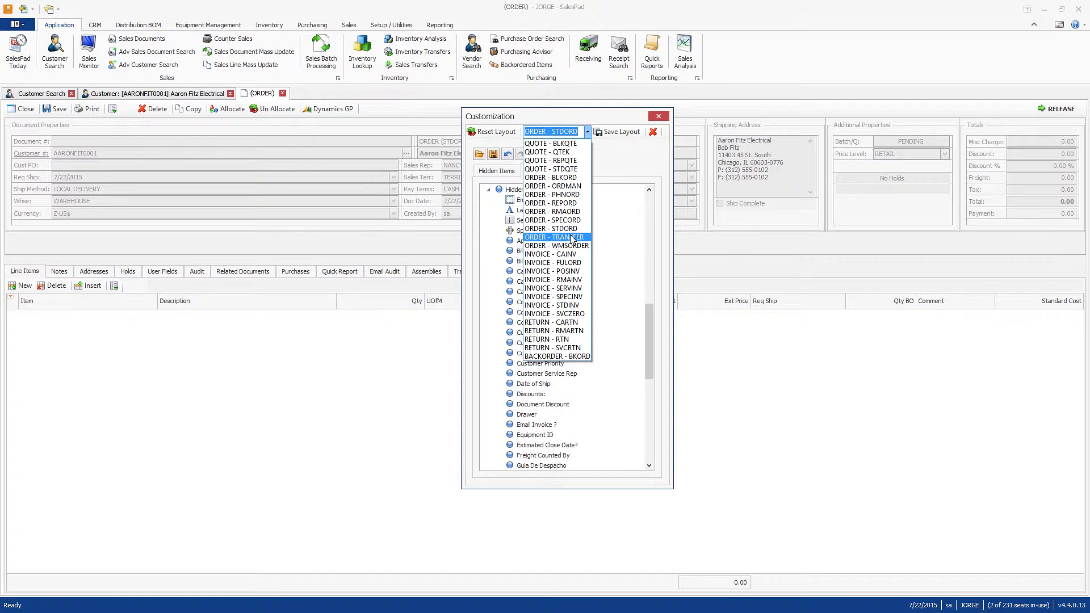
{"action": "left_click", "coordinate": [641, 168]}
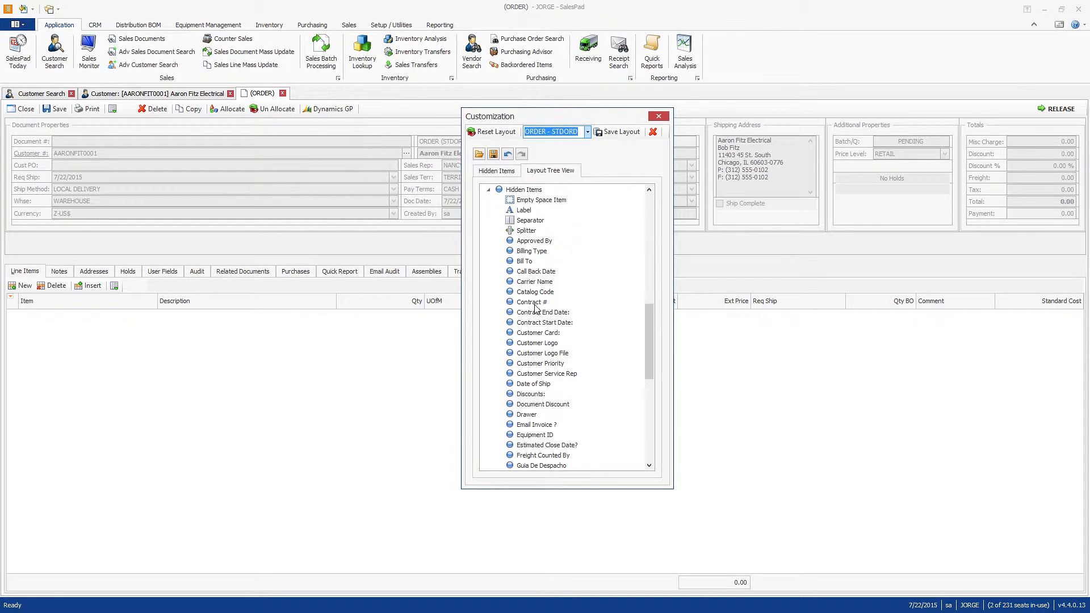
- Examine the customization's layout tree and hidden items list for available fields, and close the customization
{"action": "left_click_drag", "start_coordinate": [649, 323], "coordinate": [645, 393]}
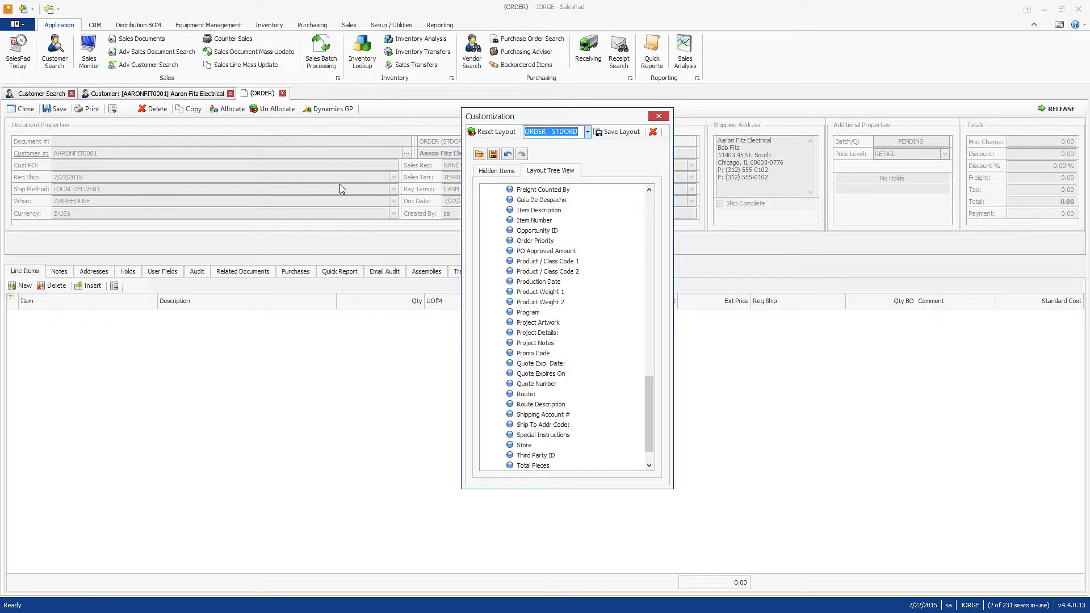
{"action": "left_click_drag", "start_coordinate": [652, 424], "coordinate": [657, 287]}
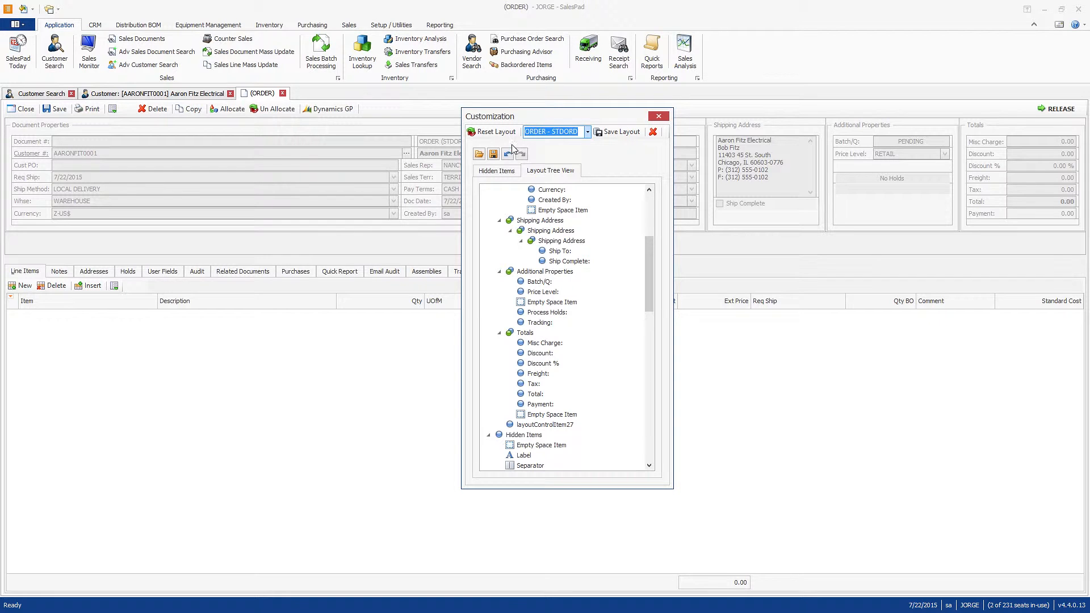
{"action": "left_click", "coordinate": [509, 174]}
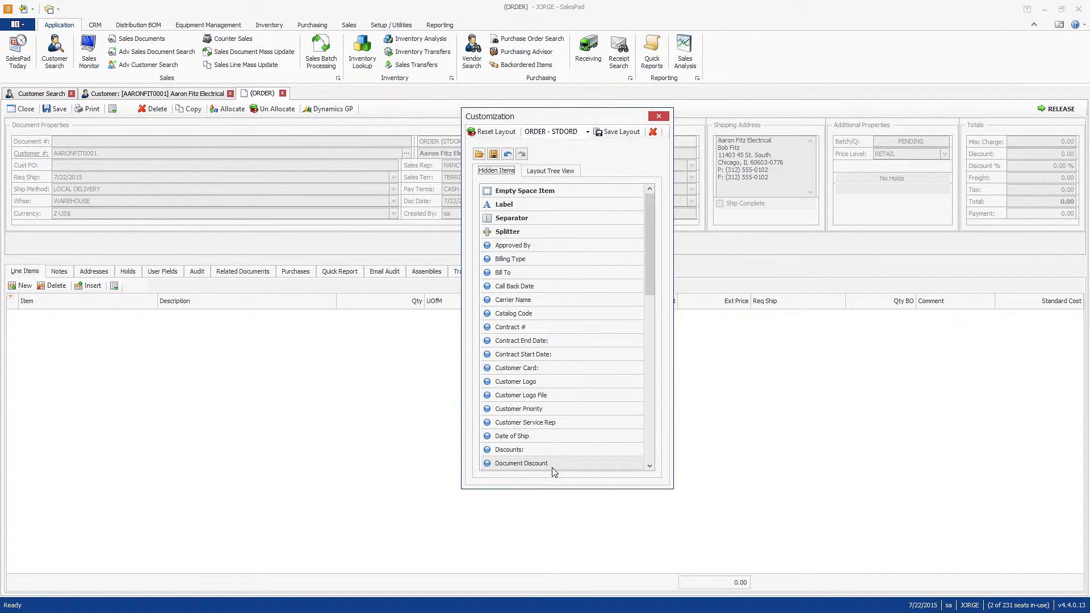
{"action": "left_click", "coordinate": [659, 118]}
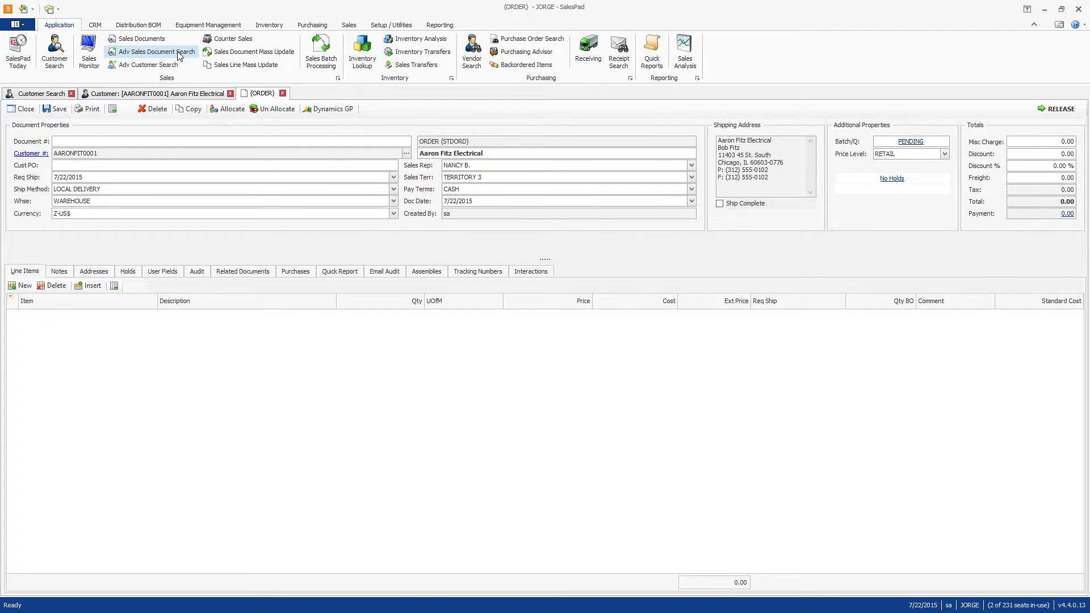
- Open the User Field Editor, discarding the unsaved order changes, and display the user fields of the Sales Document business object
{"action": "left_click", "coordinate": [17, 24]}
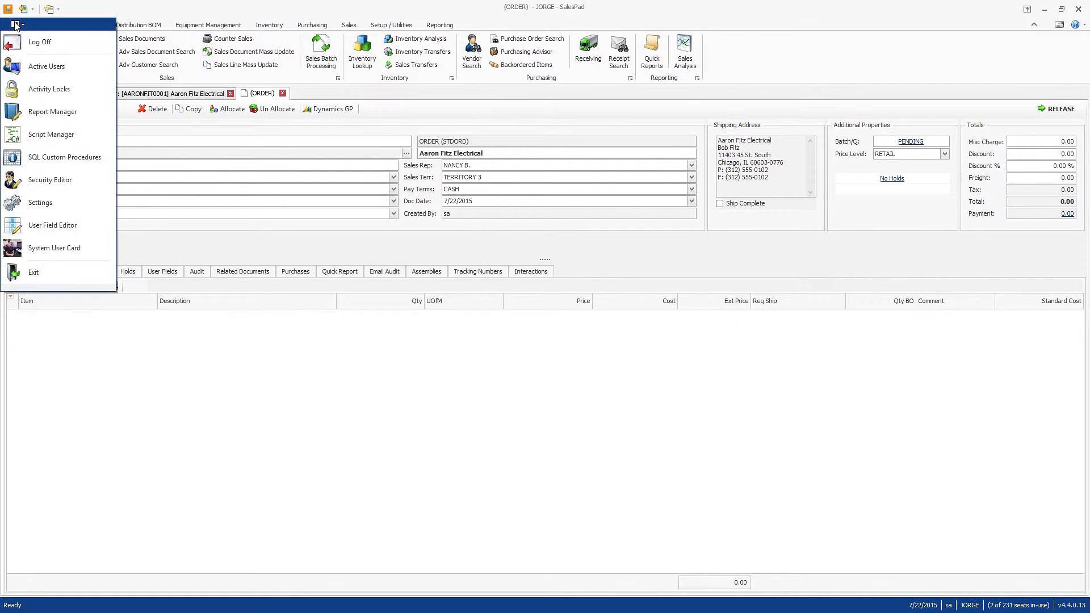
{"action": "left_click", "coordinate": [46, 226]}
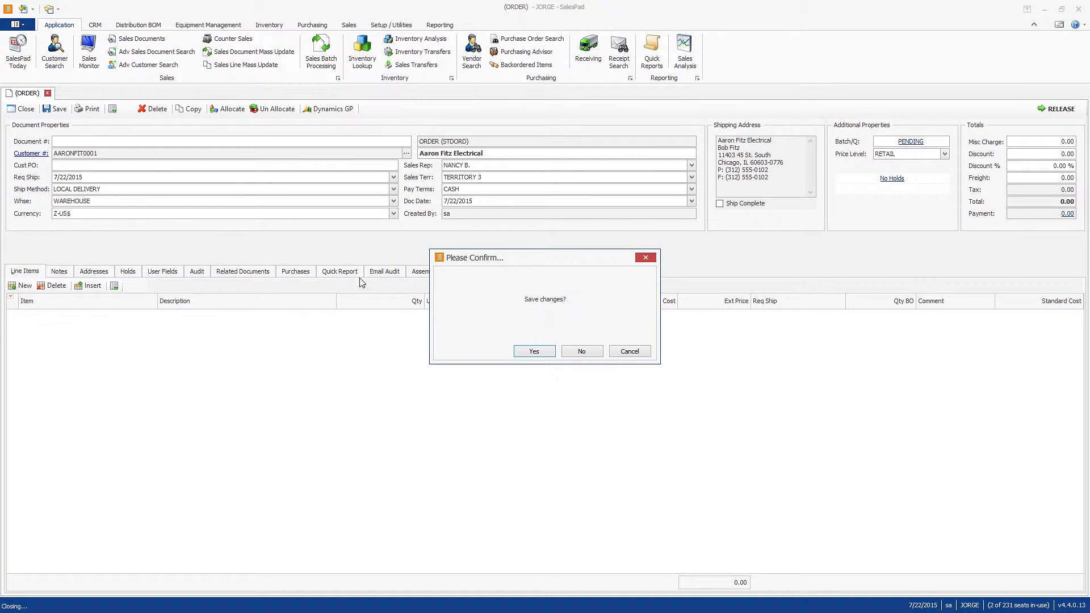
{"action": "left_click", "coordinate": [584, 352]}
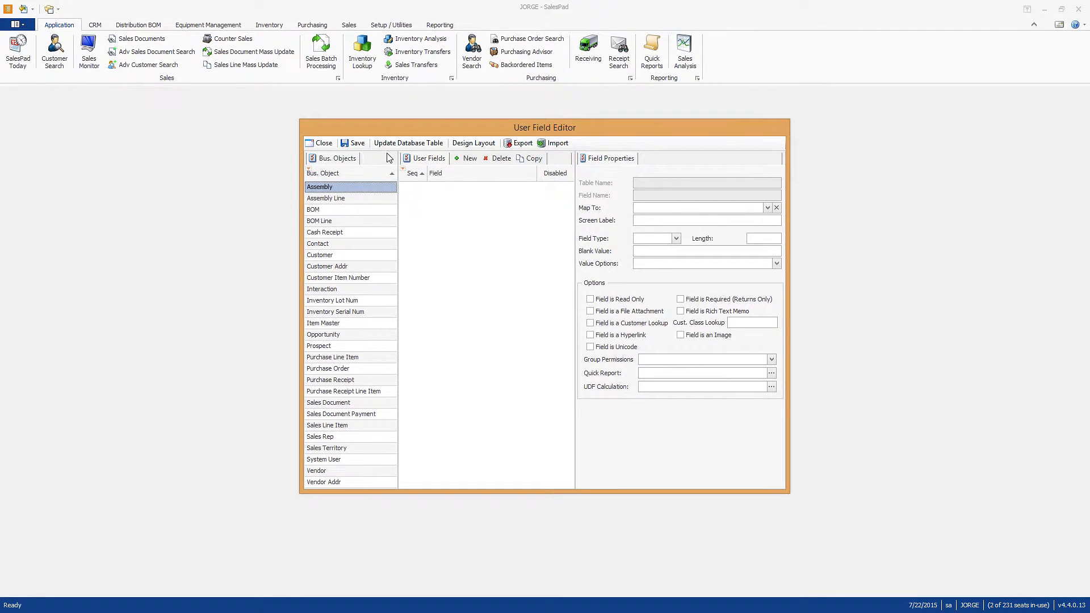
{"action": "left_click", "coordinate": [356, 403]}
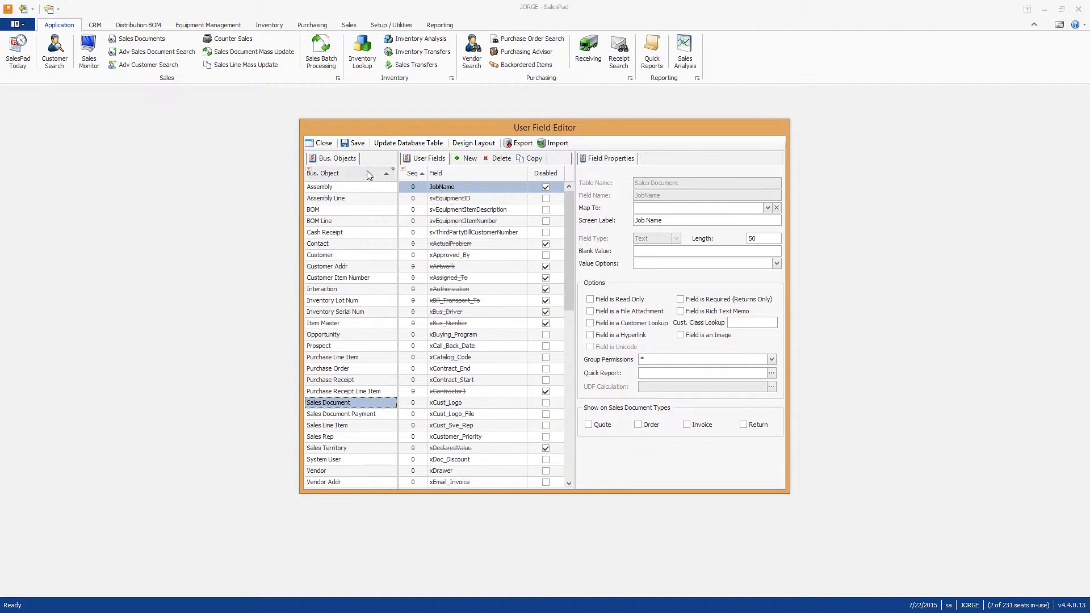
- Close the User Field Editor, accept the automatic log-off, and log back in to the JORGE connection with the account password
{"action": "left_click", "coordinate": [321, 143]}
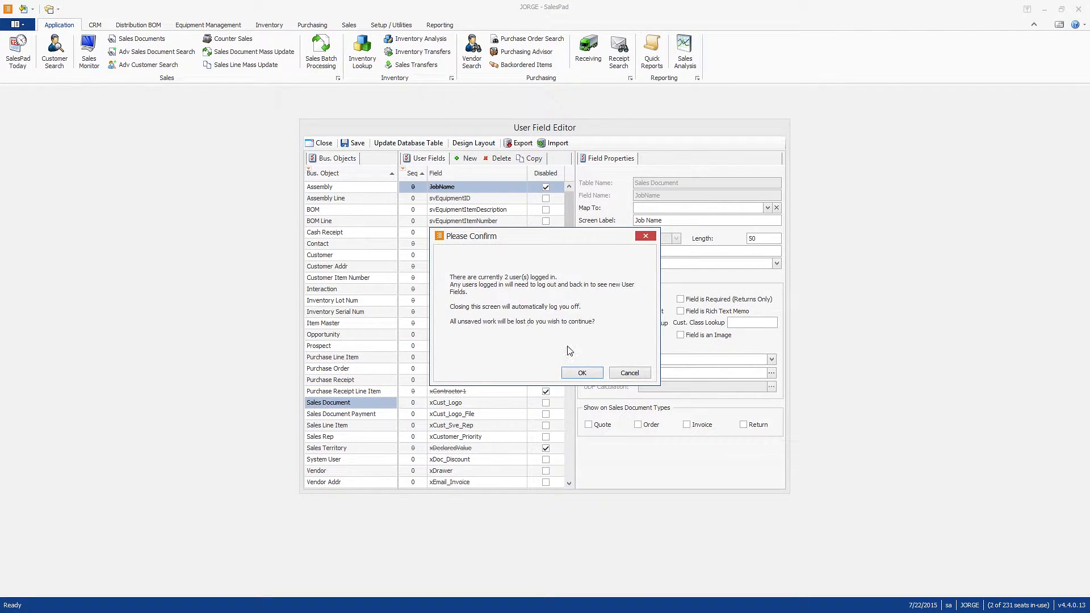
{"action": "left_click", "coordinate": [584, 375]}
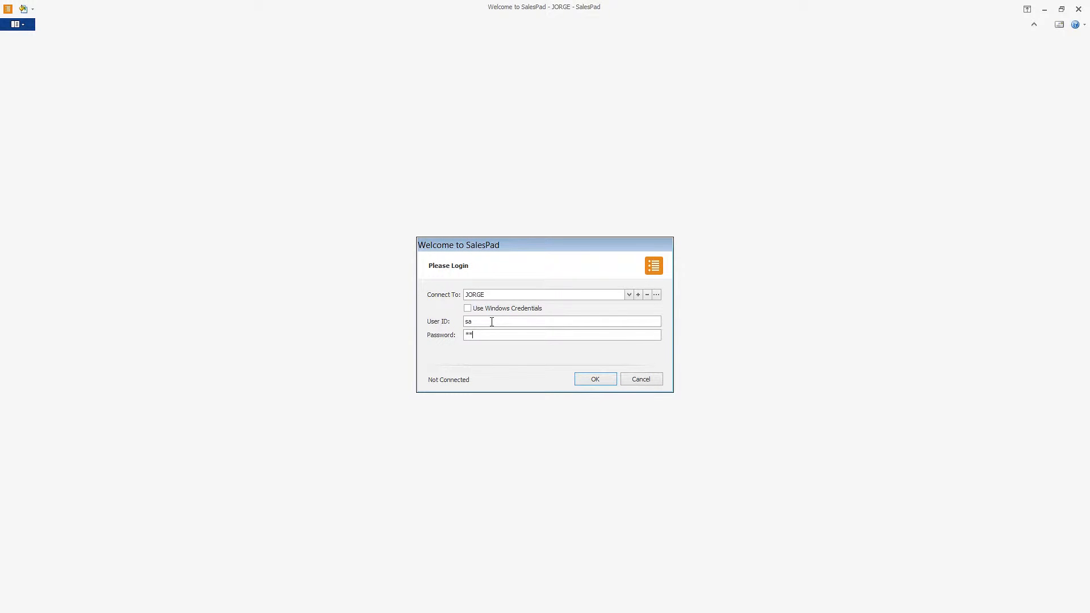
{"action": "type", "text": "a"}
{"action": "key", "text": "Return"}
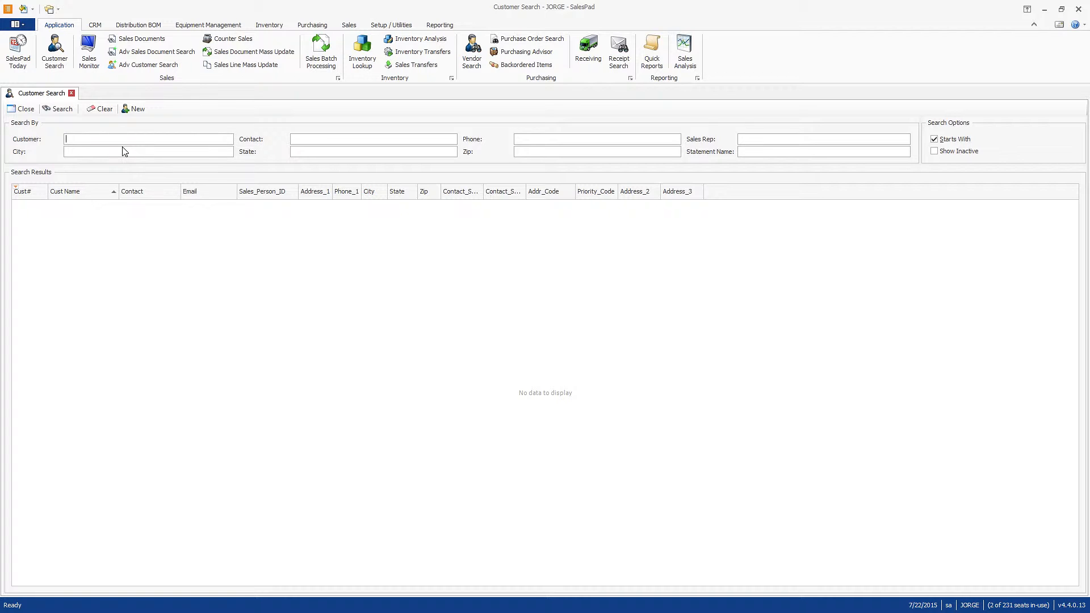
- Run the customer search, open the Aaron Fitz Electrical customer card, and show its user fields
{"action": "key", "text": "Return"}
{"action": "key", "text": "Return"}
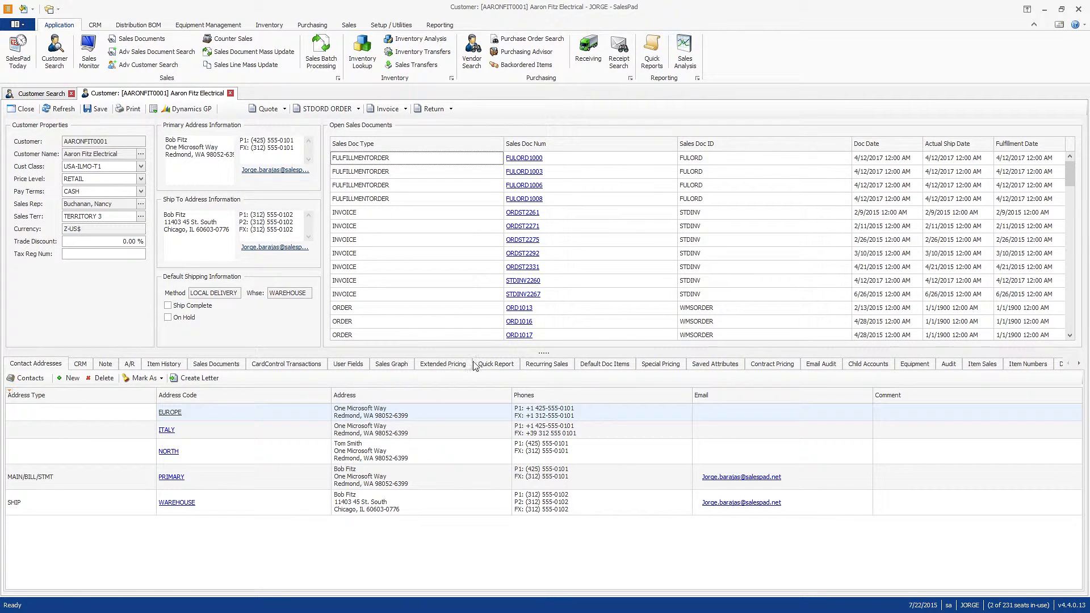
{"action": "left_click", "coordinate": [346, 366]}
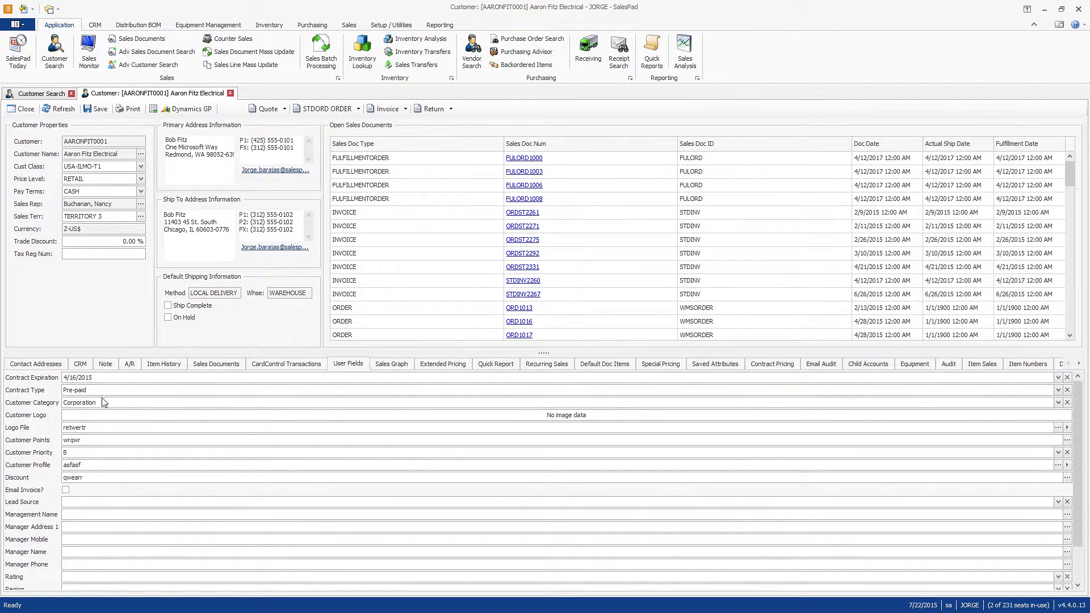
- Examine the Customer Logo and Contract Expiration user fields, including the expiration calendar, without picking a date
{"action": "left_click", "coordinate": [500, 420]}
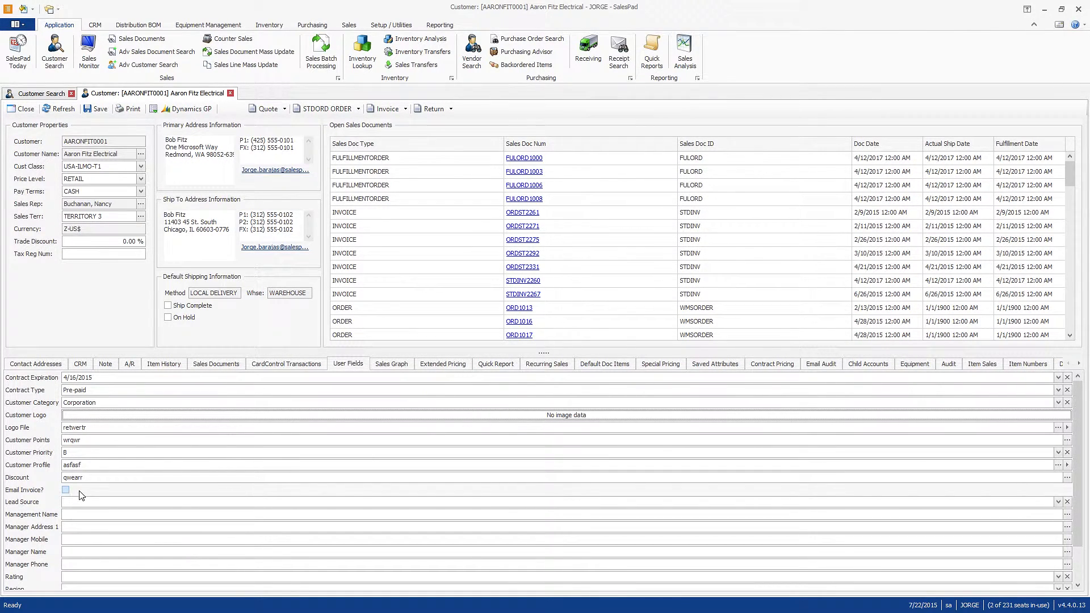
{"action": "left_click", "coordinate": [132, 378]}
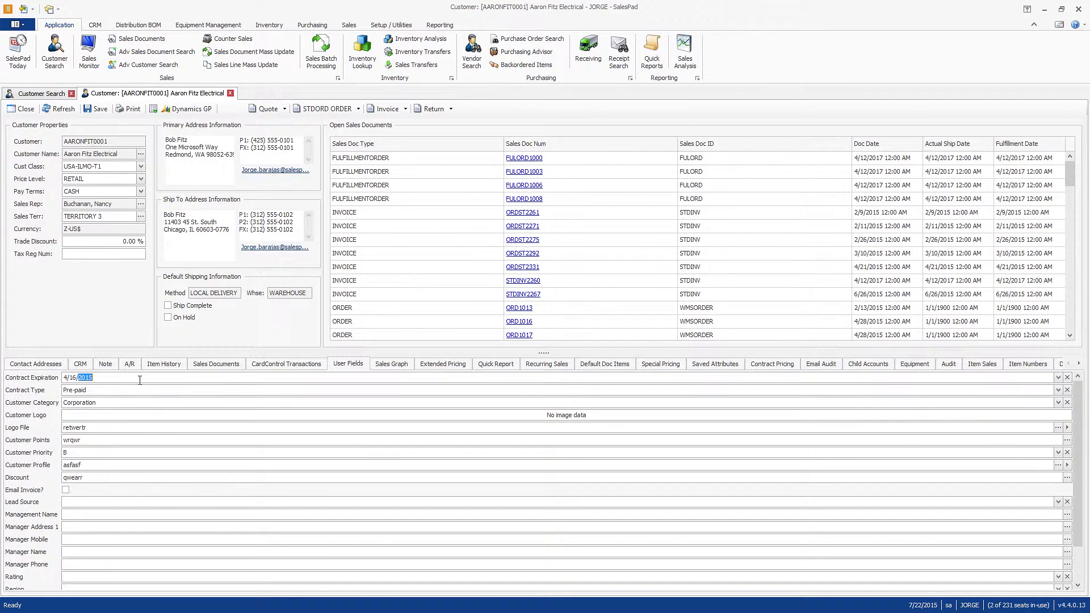
{"action": "left_click", "coordinate": [1057, 378]}
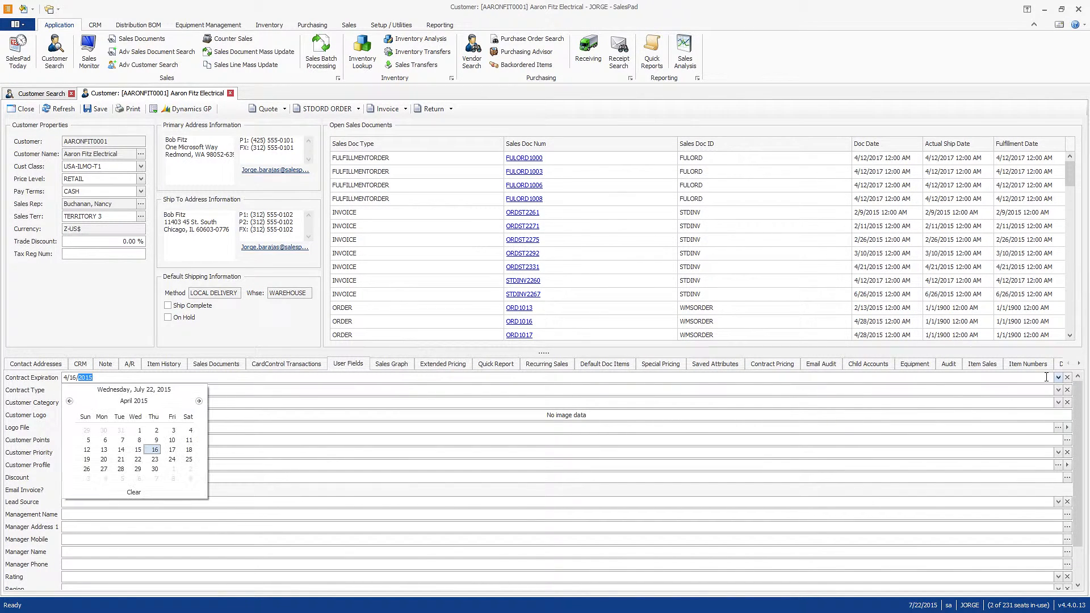
{"action": "left_click", "coordinate": [381, 419]}
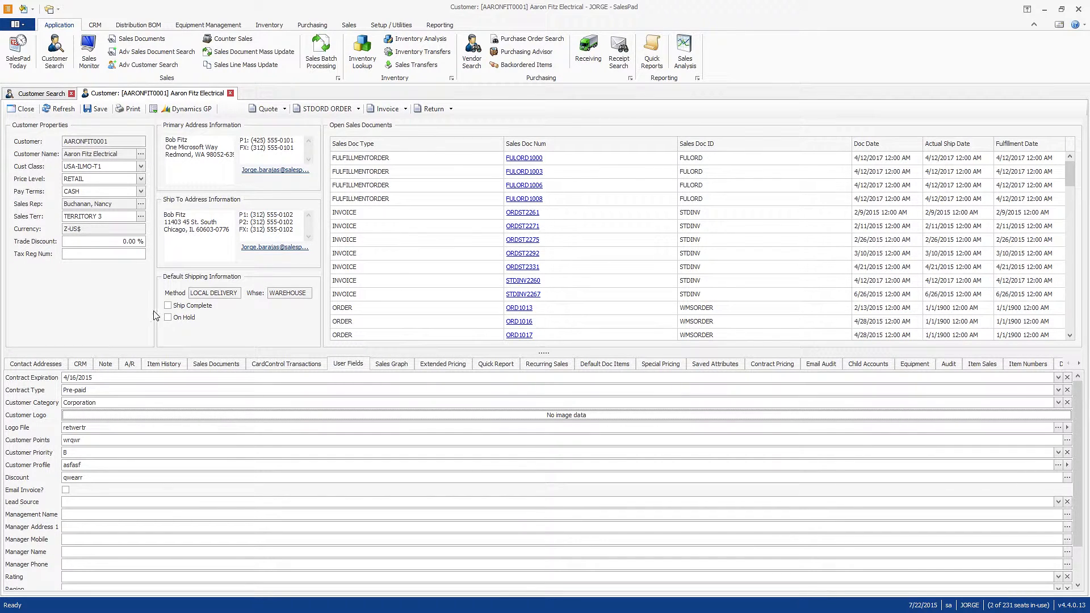
- Open the customer card's layout customization and add the hidden Customer Logo field to Customer Properties, below Tax Reg Num
{"action": "right_click", "coordinate": [141, 296]}
{"action": "left_click", "coordinate": [165, 296]}
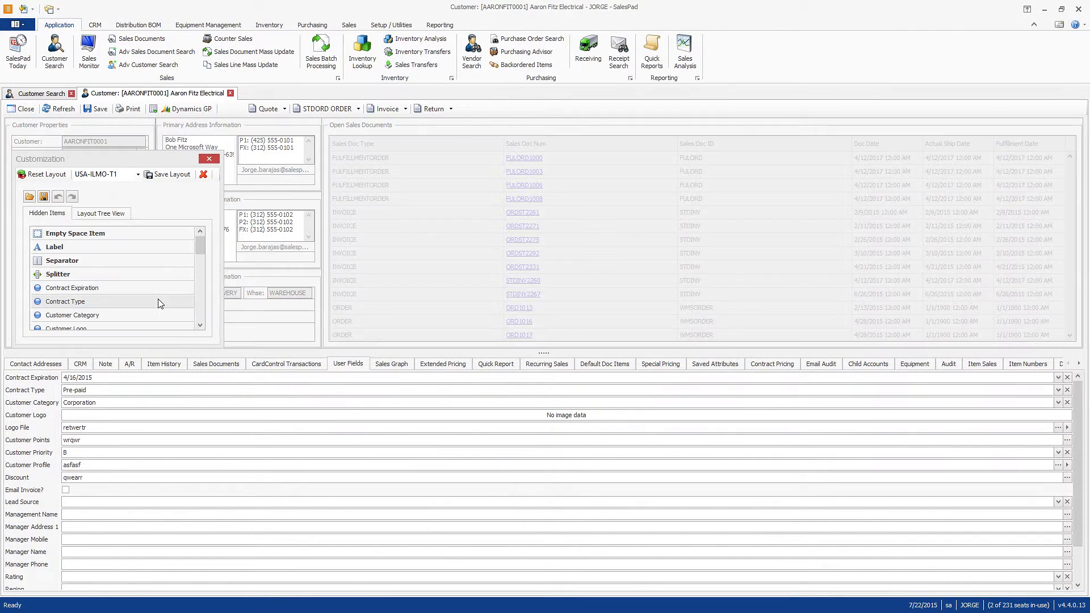
{"action": "left_click_drag", "start_coordinate": [156, 161], "coordinate": [433, 132]}
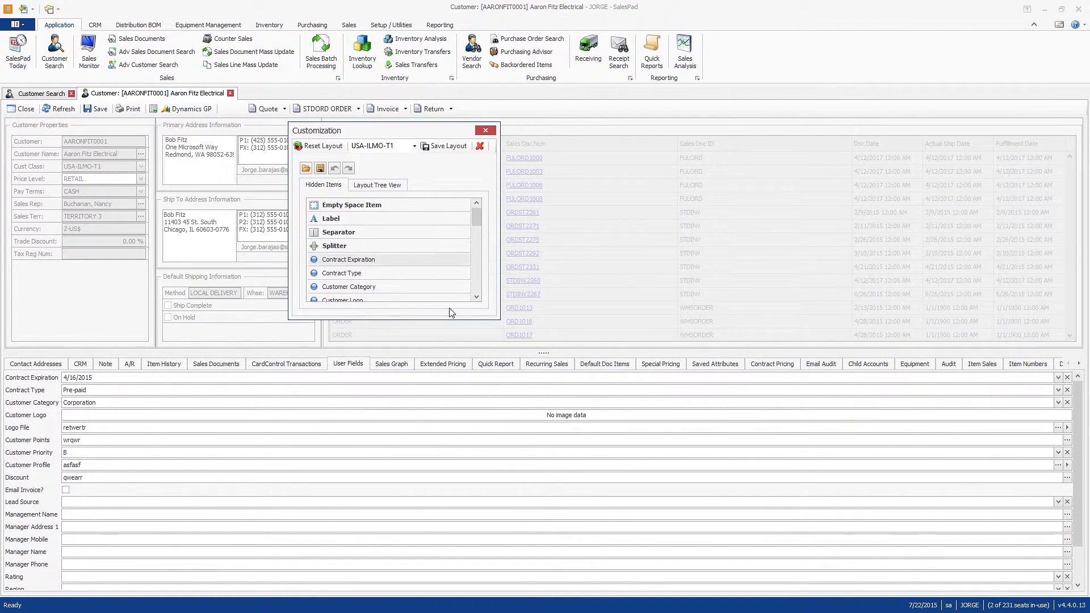
{"action": "left_click_drag", "start_coordinate": [464, 319], "coordinate": [461, 527]}
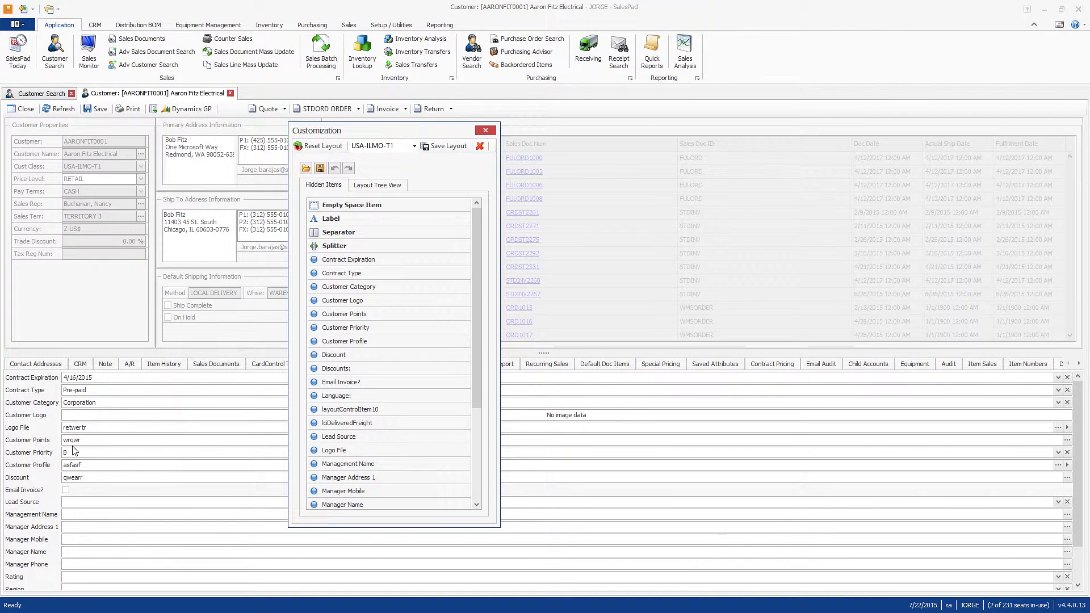
{"action": "left_click", "coordinate": [346, 319]}
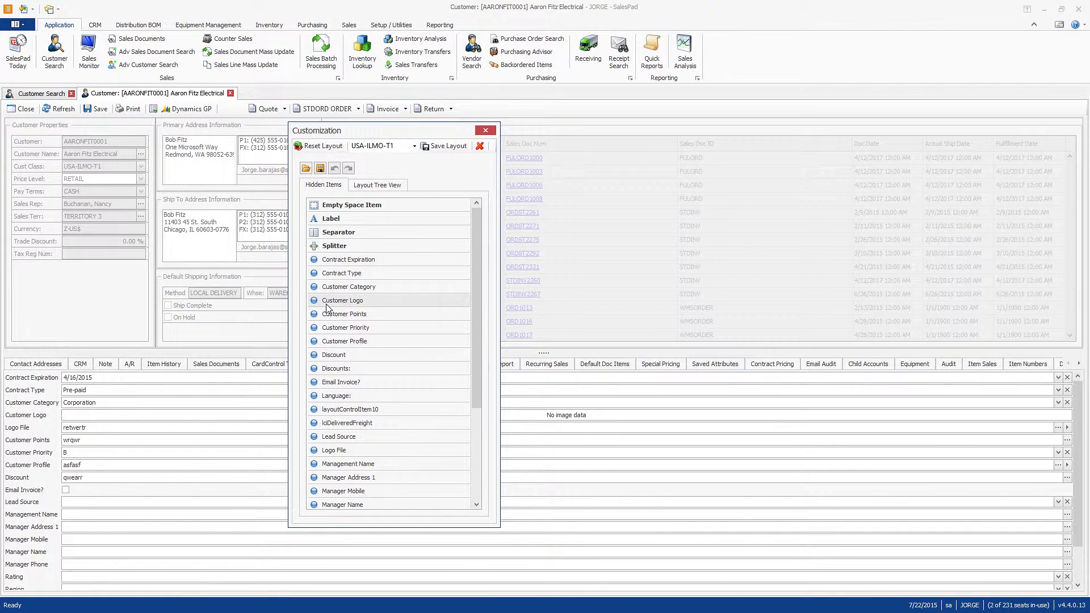
{"action": "left_click_drag", "start_coordinate": [327, 306], "coordinate": [132, 269]}
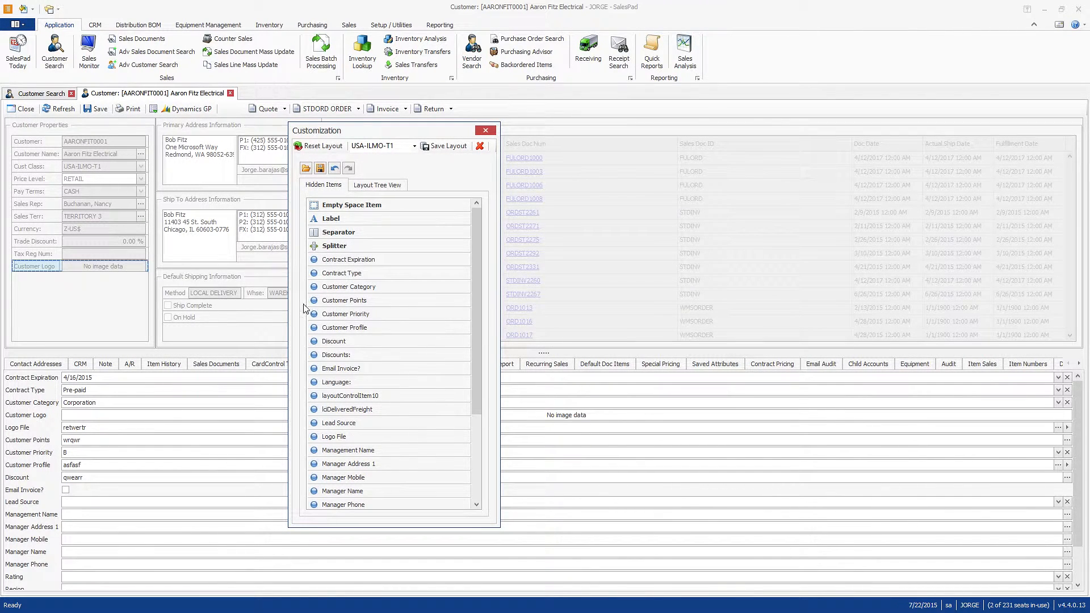
- Add the hidden Customer Points field to Default Shipping Information, on its own row between Ship Complete and On Hold
{"action": "left_click_drag", "start_coordinate": [336, 300], "coordinate": [260, 337]}
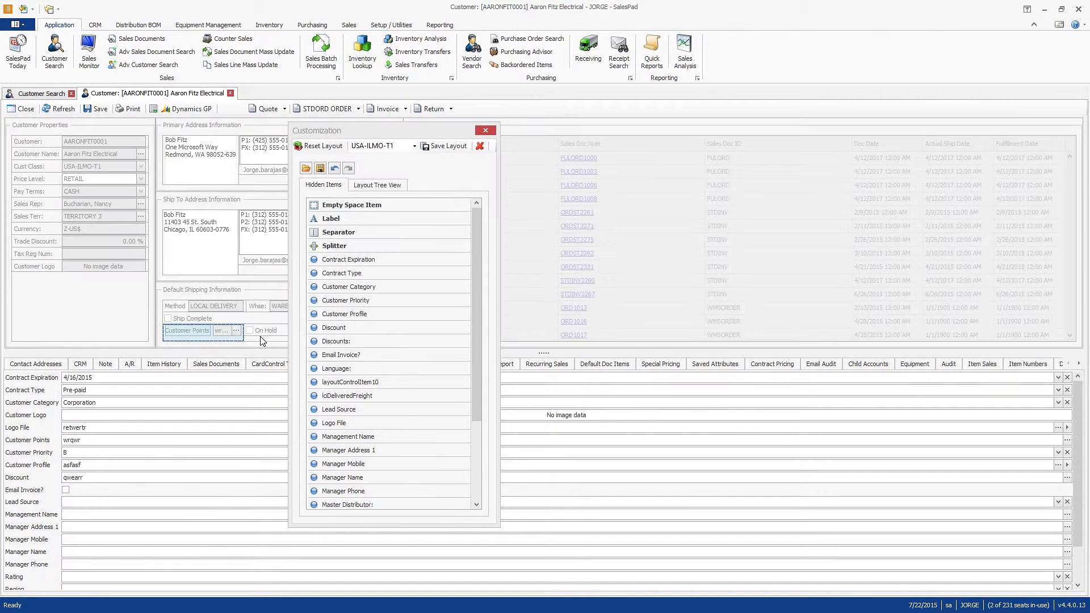
{"action": "left_click_drag", "start_coordinate": [189, 335], "coordinate": [227, 323]}
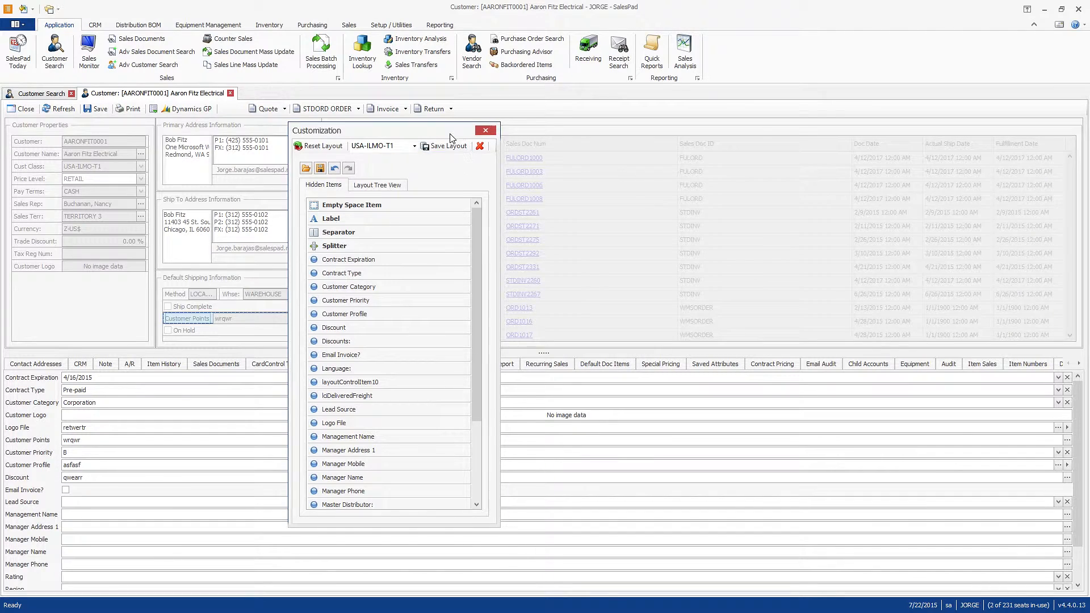
{"action": "left_click_drag", "start_coordinate": [452, 138], "coordinate": [672, 126]}
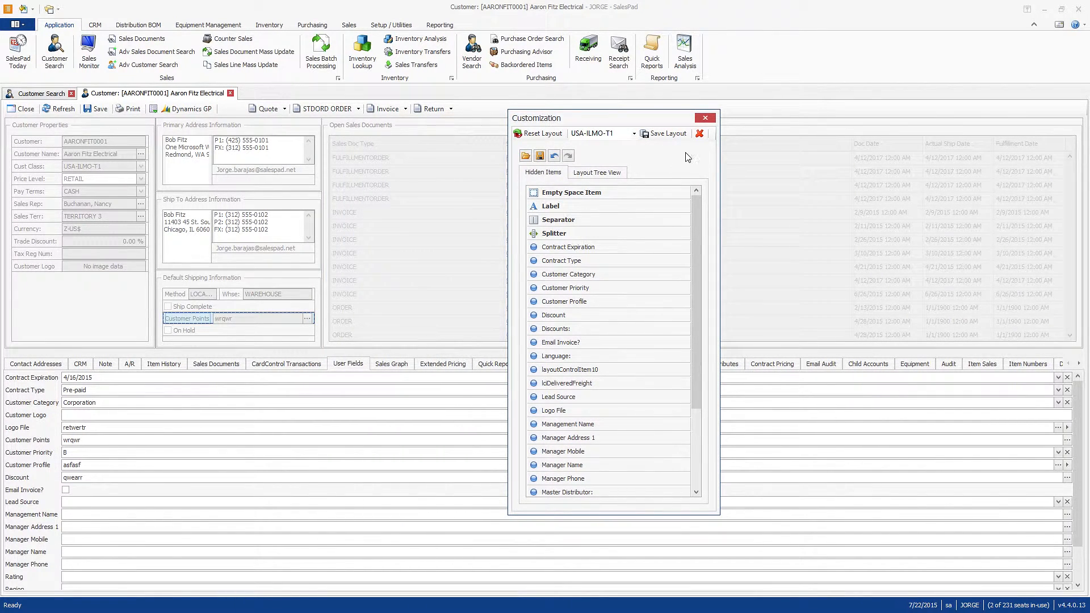
- Save the customized customer card layout for the USA-ILMO-T1 class and close the customization
{"action": "left_click", "coordinate": [663, 135]}
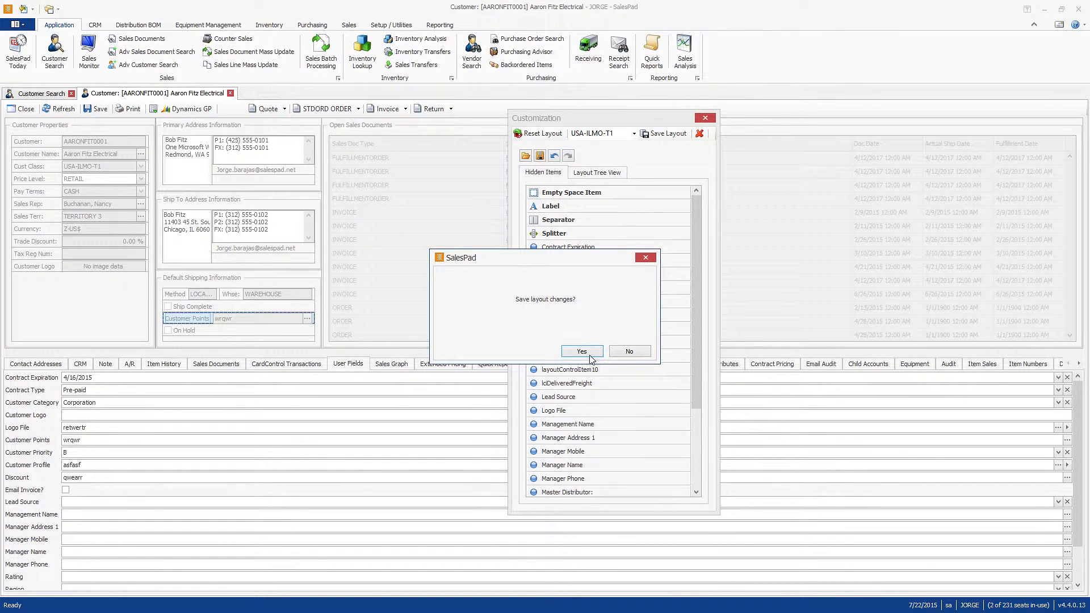
{"action": "left_click", "coordinate": [590, 353]}
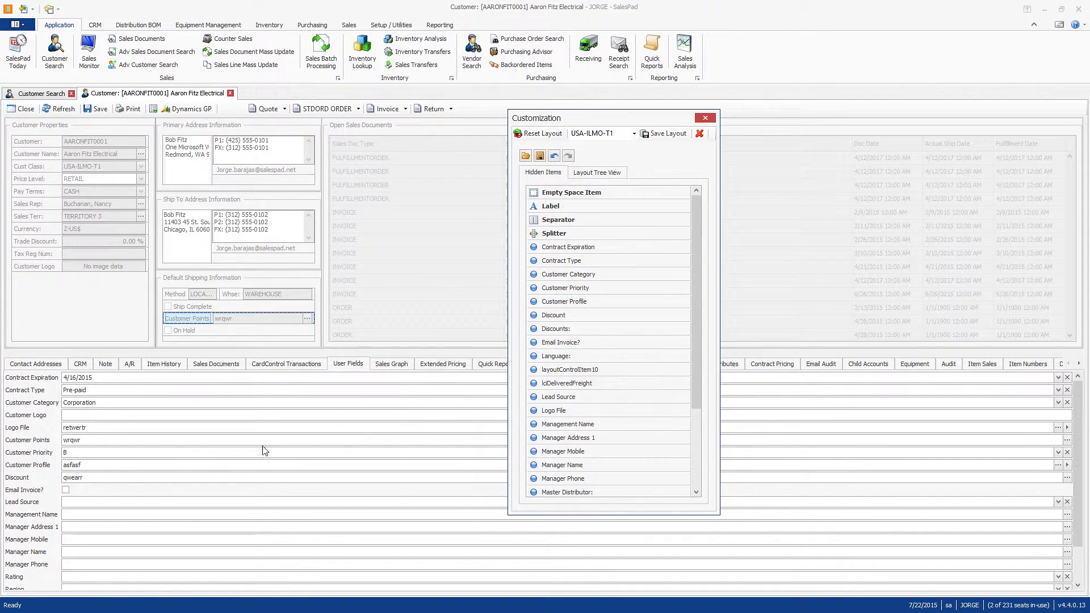
{"action": "left_click", "coordinate": [705, 117]}
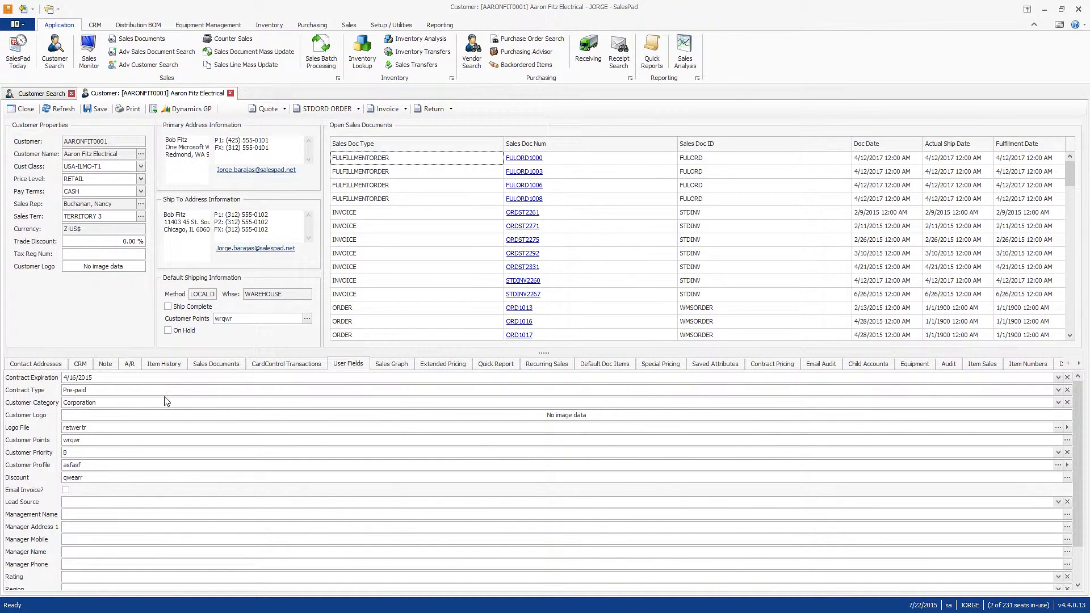
- Open the layout customization for the customer card's User Fields, enlarge the customization window and show the layout tree
{"action": "left_click", "coordinate": [342, 368]}
{"action": "left_click_drag", "start_coordinate": [89, 401], "coordinate": [395, 203]}
{"action": "left_click_drag", "start_coordinate": [457, 390], "coordinate": [589, 537]}
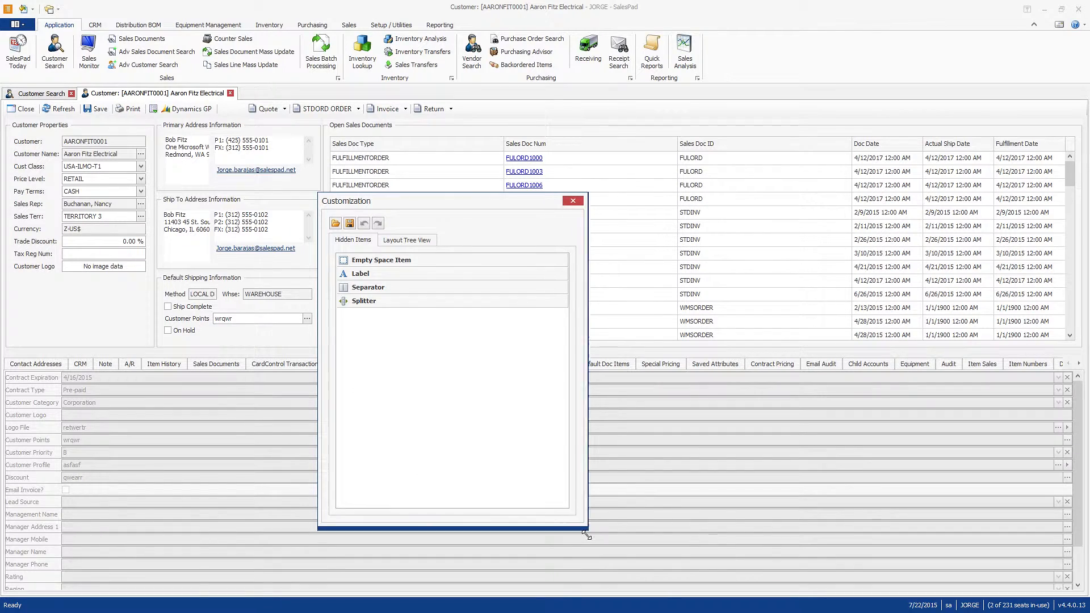
{"action": "left_click", "coordinate": [416, 248]}
{"action": "scroll", "coordinate": [565, 377], "scroll_direction": "up", "scroll_amount": 1}
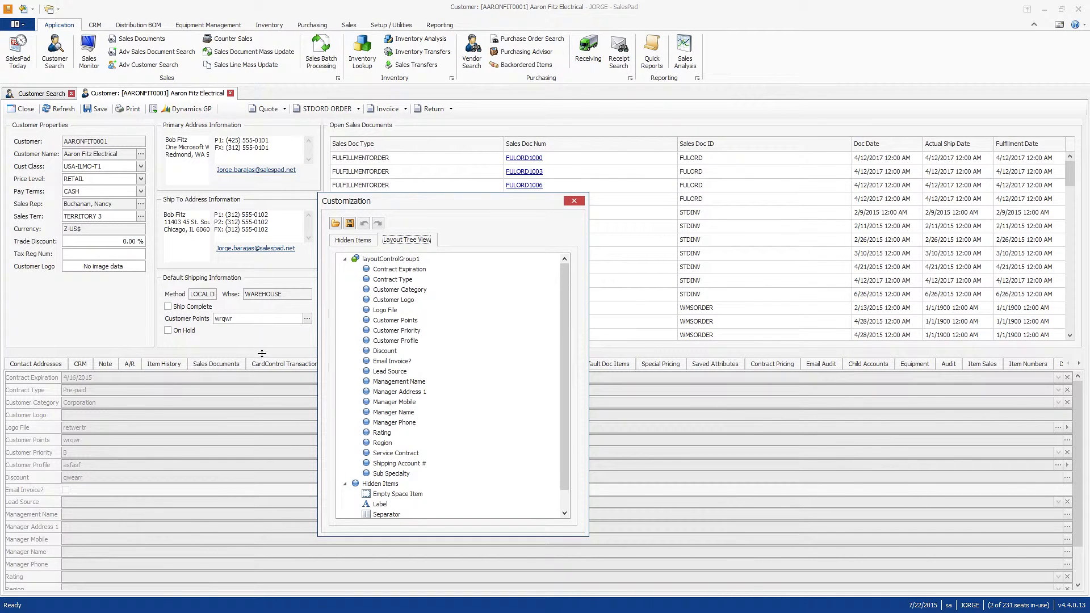
- Try hiding the text labels of Contract Expiration, Contract Type, Customer Category and Customer Points, and undo the change
{"action": "left_click", "coordinate": [55, 378]}
{"action": "left_click", "coordinate": [50, 392], "text": "ctrl"}
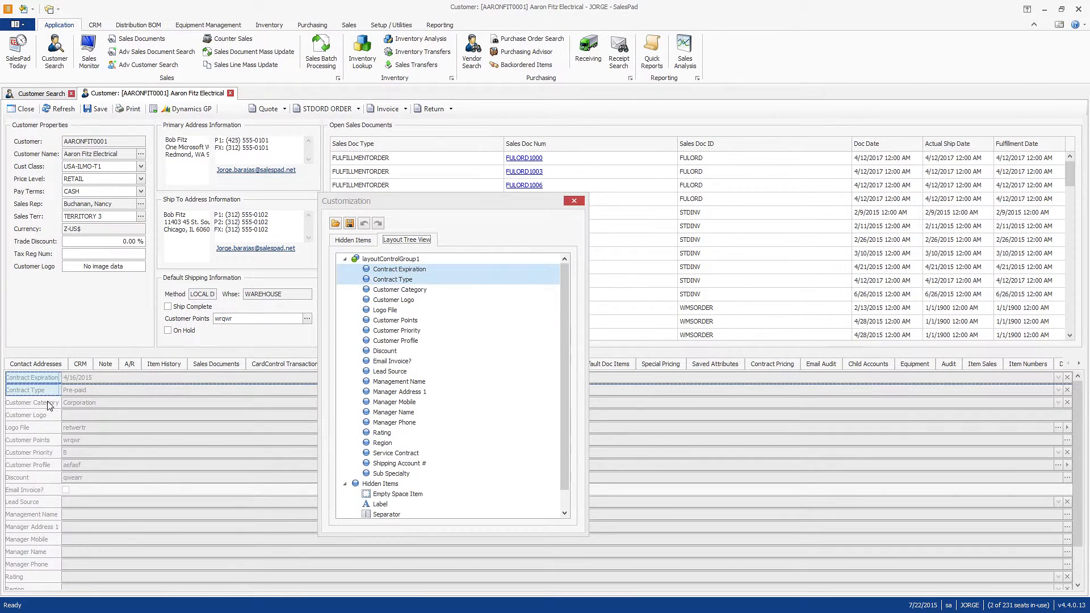
{"action": "left_click", "coordinate": [51, 404], "text": "ctrl"}
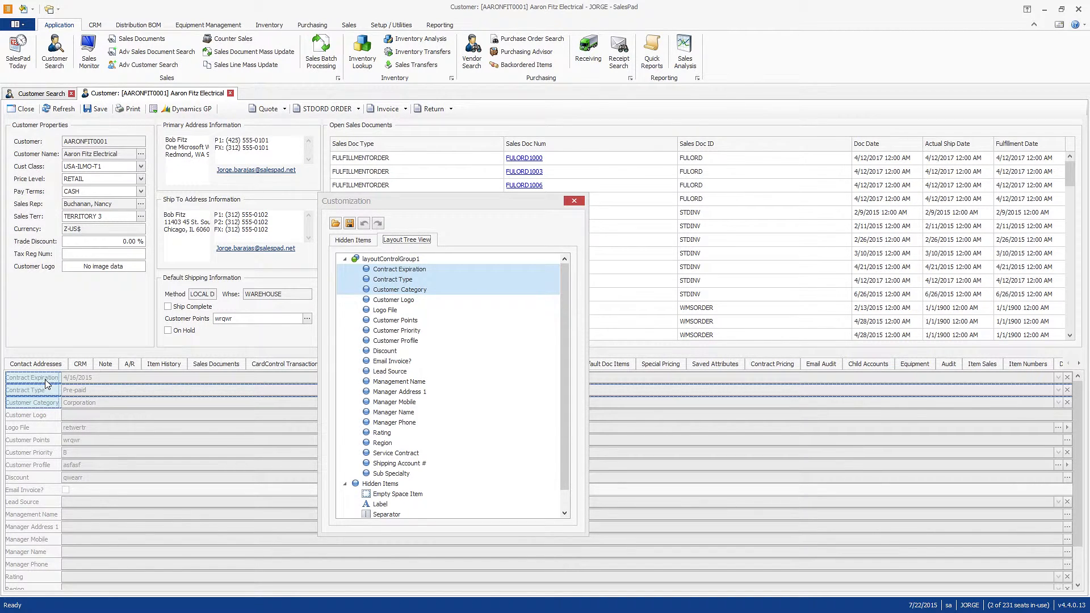
{"action": "left_click", "coordinate": [46, 442], "text": "ctrl"}
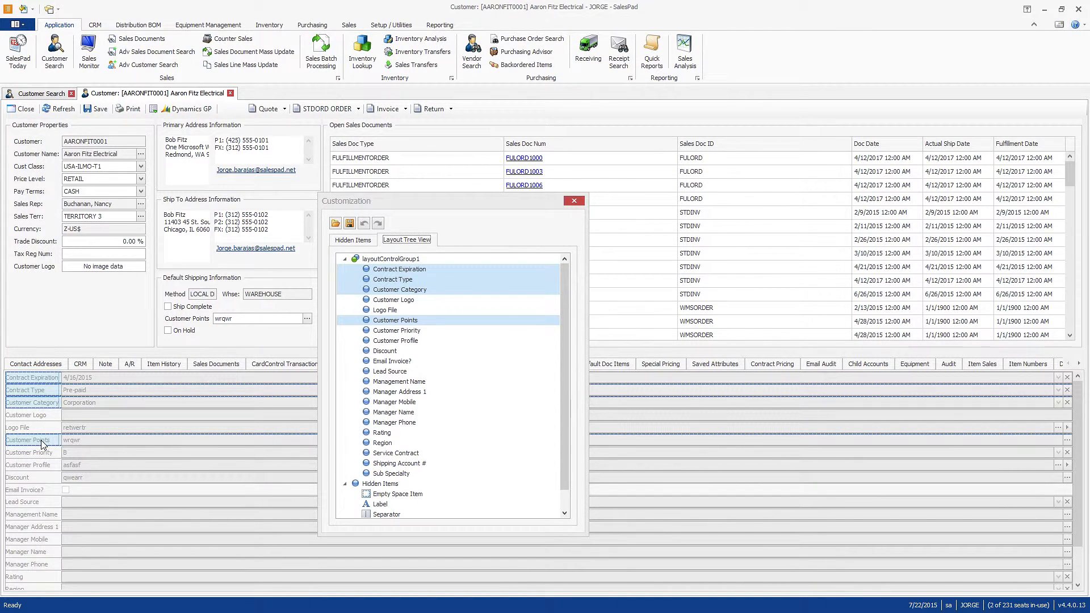
{"action": "right_click", "coordinate": [54, 383]}
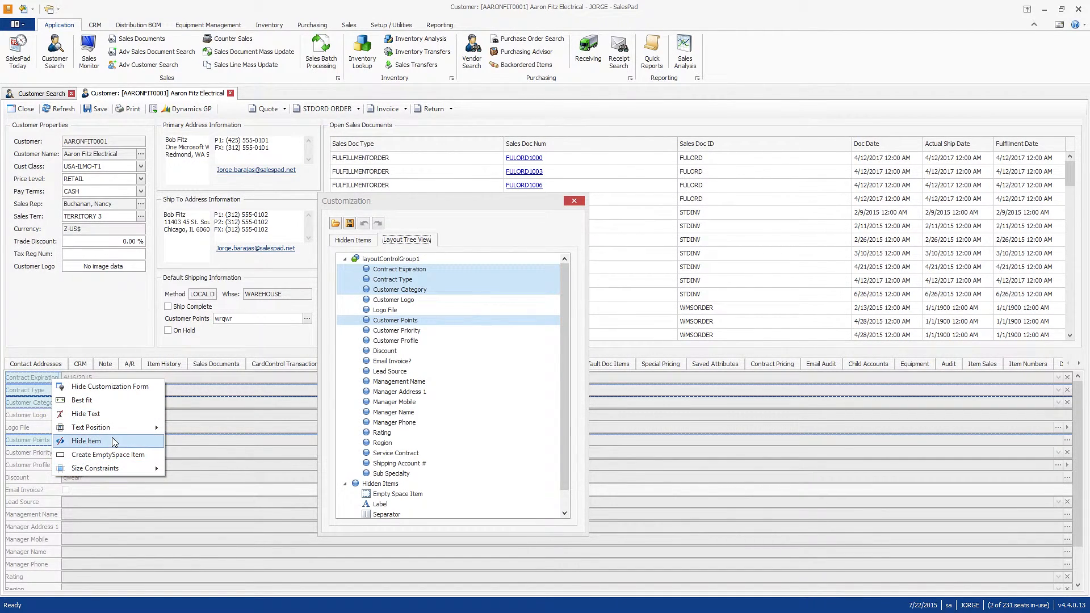
{"action": "mouse_move", "coordinate": [118, 431]}
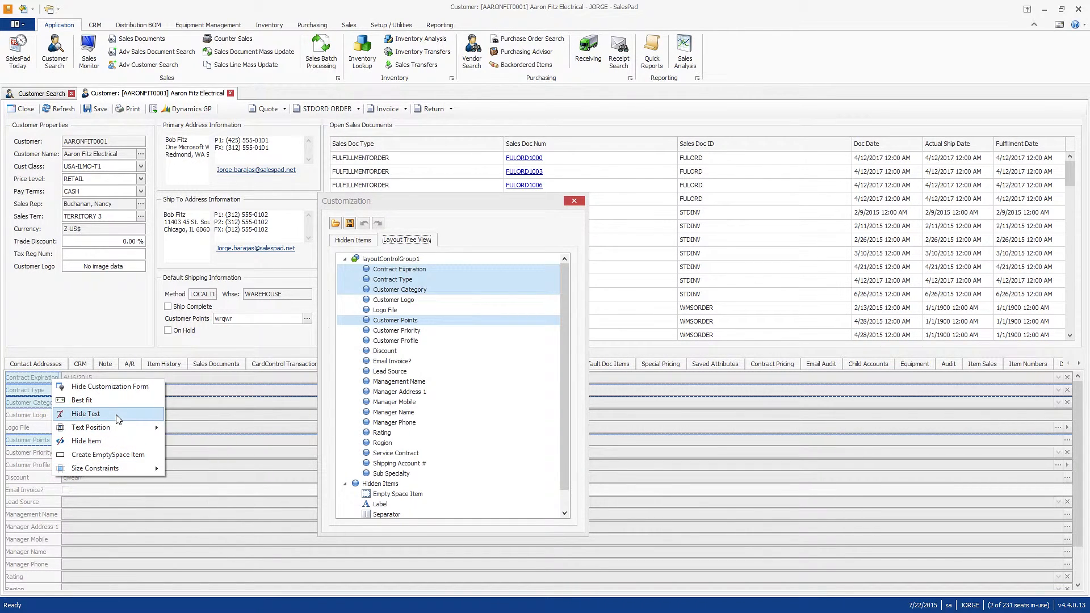
{"action": "left_click", "coordinate": [119, 419]}
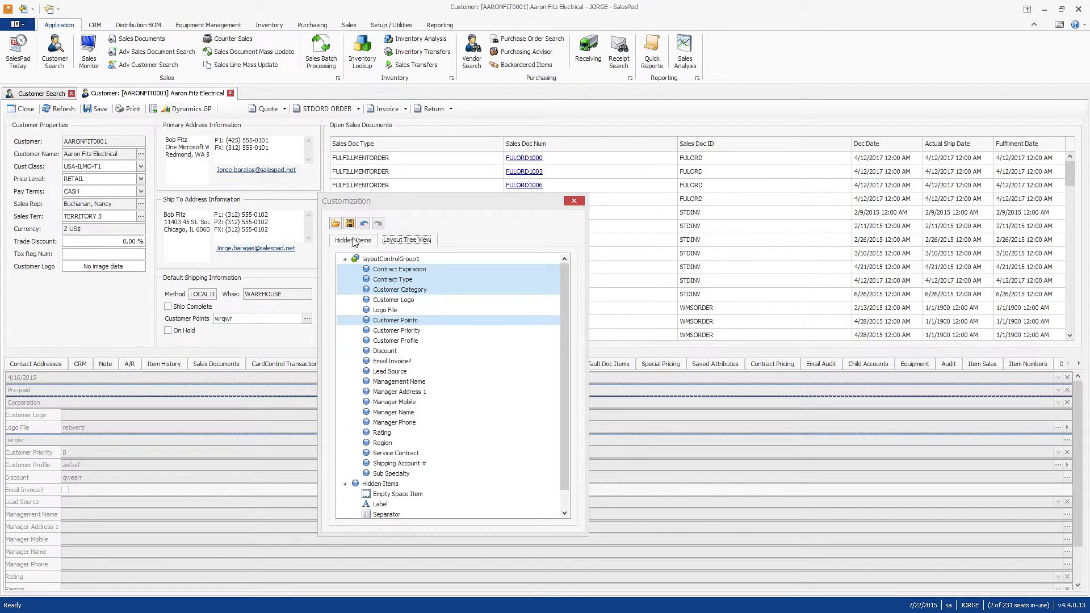
{"action": "left_click", "coordinate": [365, 224]}
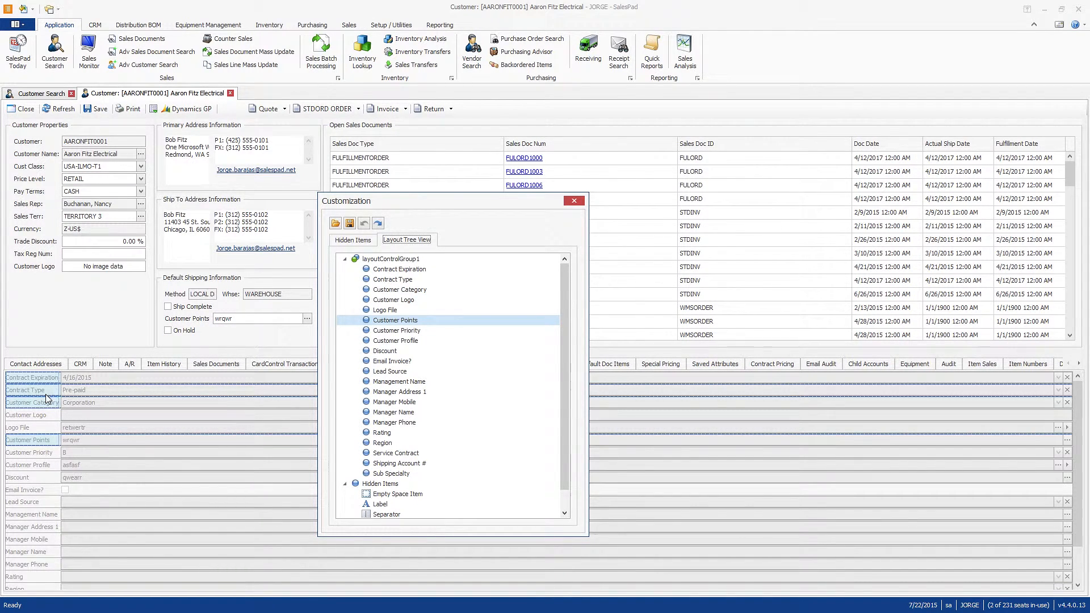
- Return to the list of hidden items and view the size constraint options for the selected user fields
{"action": "left_click", "coordinate": [364, 241]}
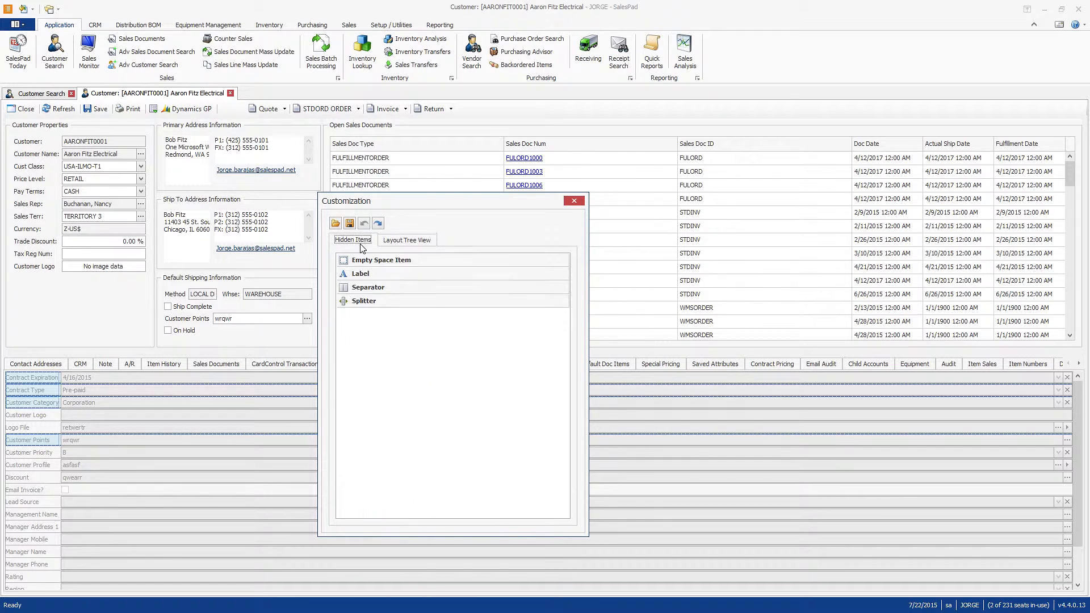
{"action": "right_click", "coordinate": [44, 379]}
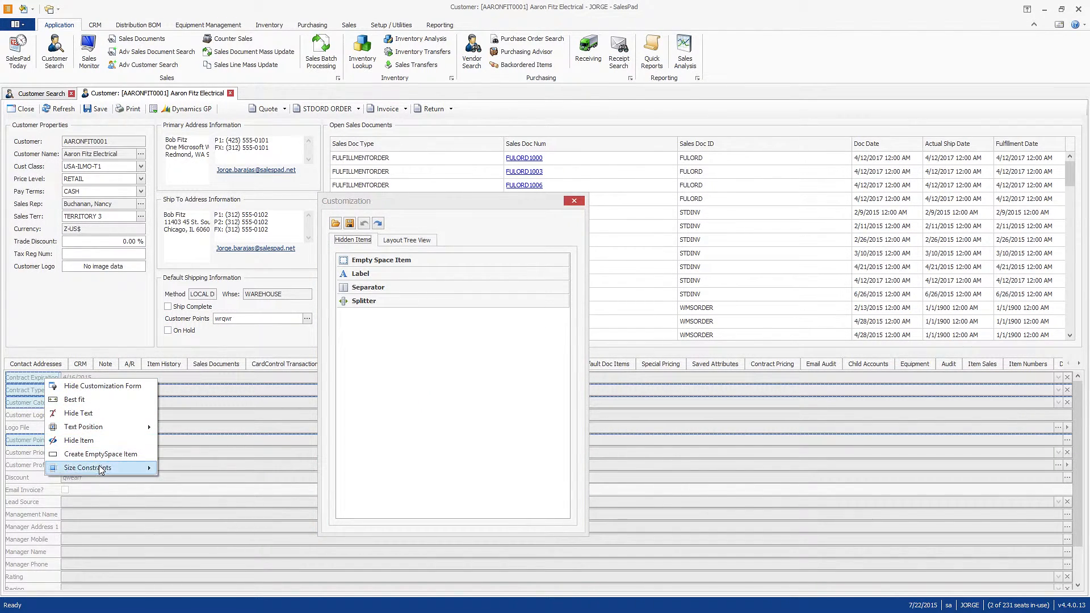
{"action": "mouse_move", "coordinate": [102, 469]}
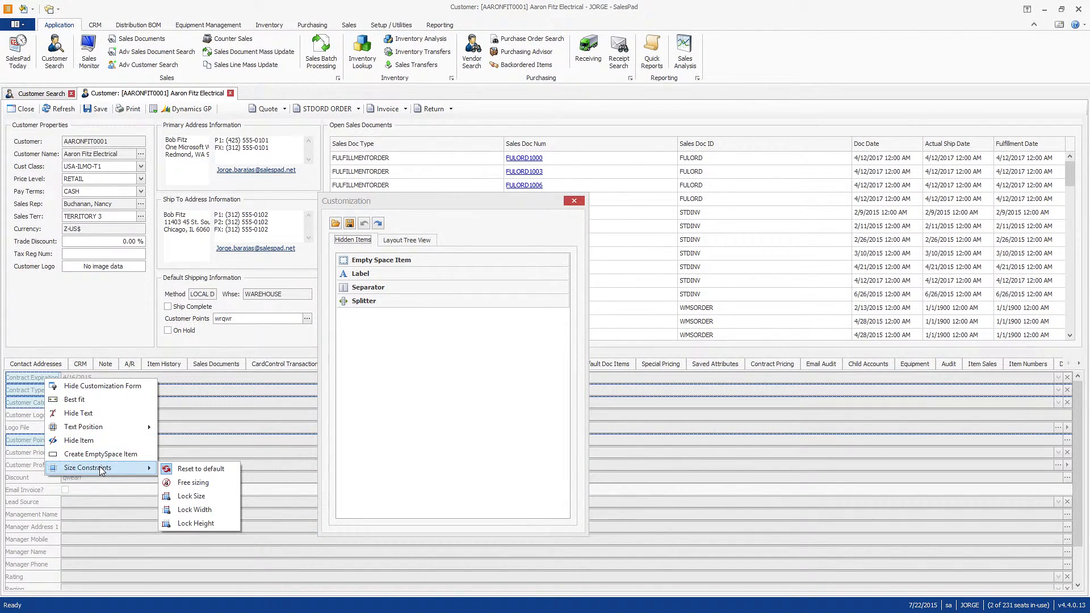
- Exclude Customer Points from the selection, group Contract Expiration, Contract Type and Customer Category, and undo the grouping
{"action": "left_click", "coordinate": [29, 443], "text": "ctrl"}
{"action": "right_click", "coordinate": [37, 397]}
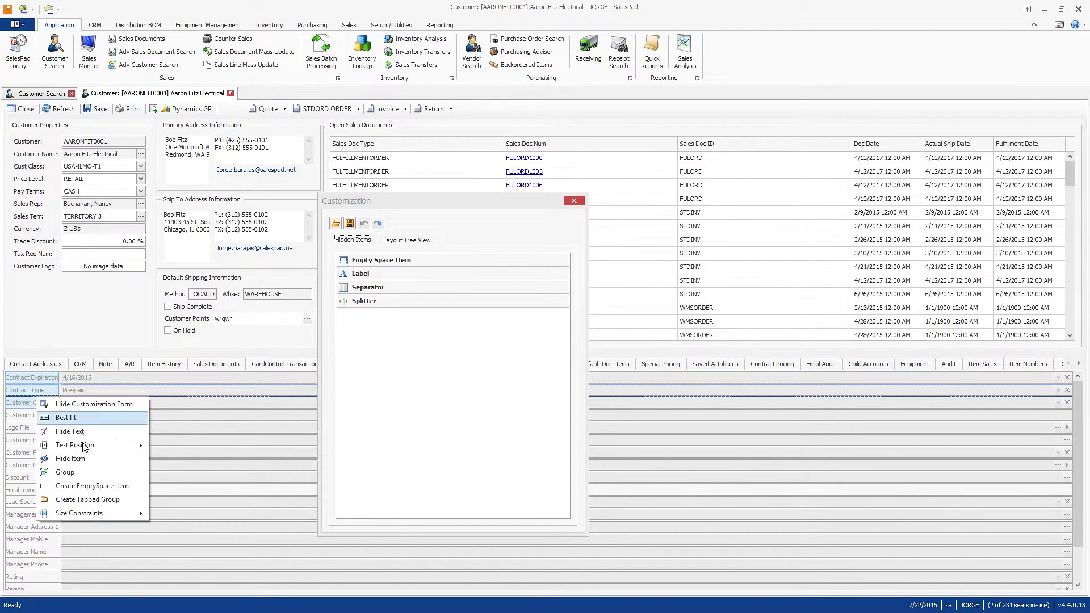
{"action": "left_click", "coordinate": [83, 479]}
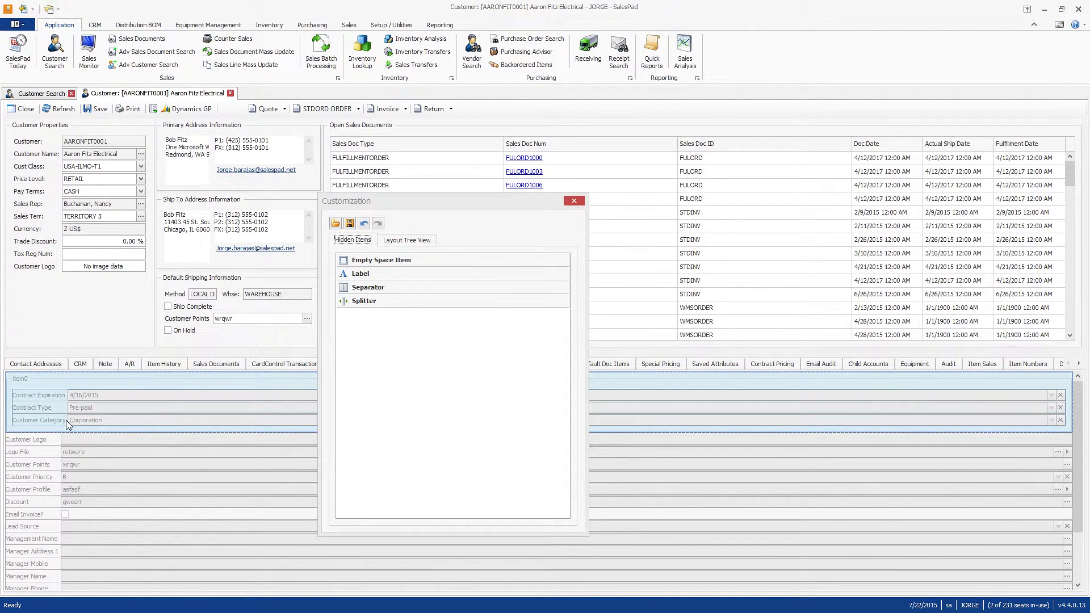
{"action": "left_click", "coordinate": [364, 223]}
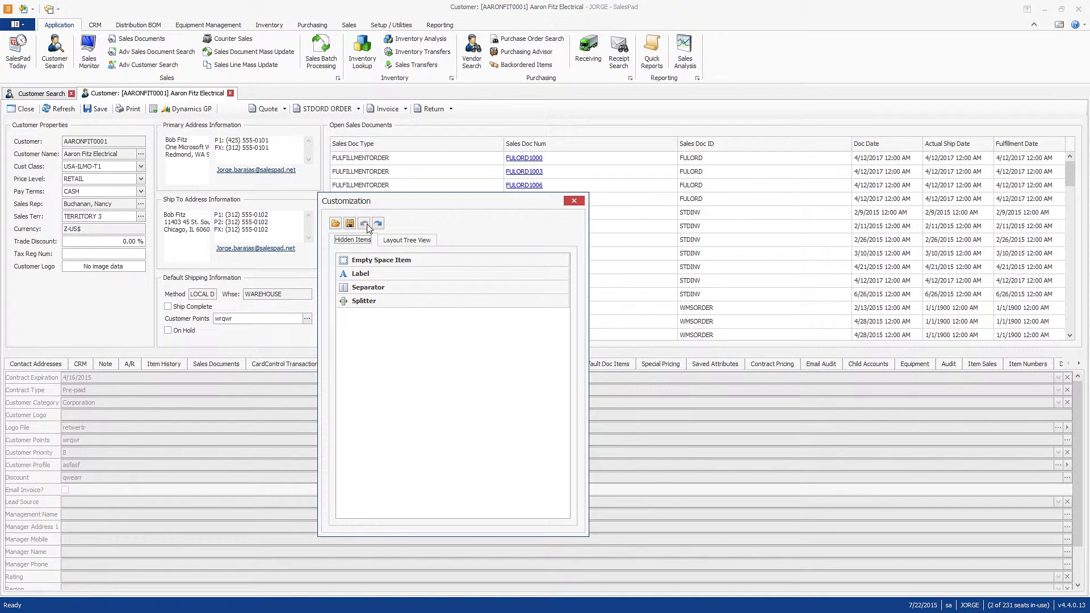
- Create a tabbed group from Contract Expiration, Contract Type and Customer Category, and add a second tab to it
{"action": "left_click", "coordinate": [50, 380]}
{"action": "left_click", "coordinate": [48, 391], "text": "ctrl"}
{"action": "left_click", "coordinate": [49, 404], "text": "ctrl"}
{"action": "right_click", "coordinate": [51, 397]}
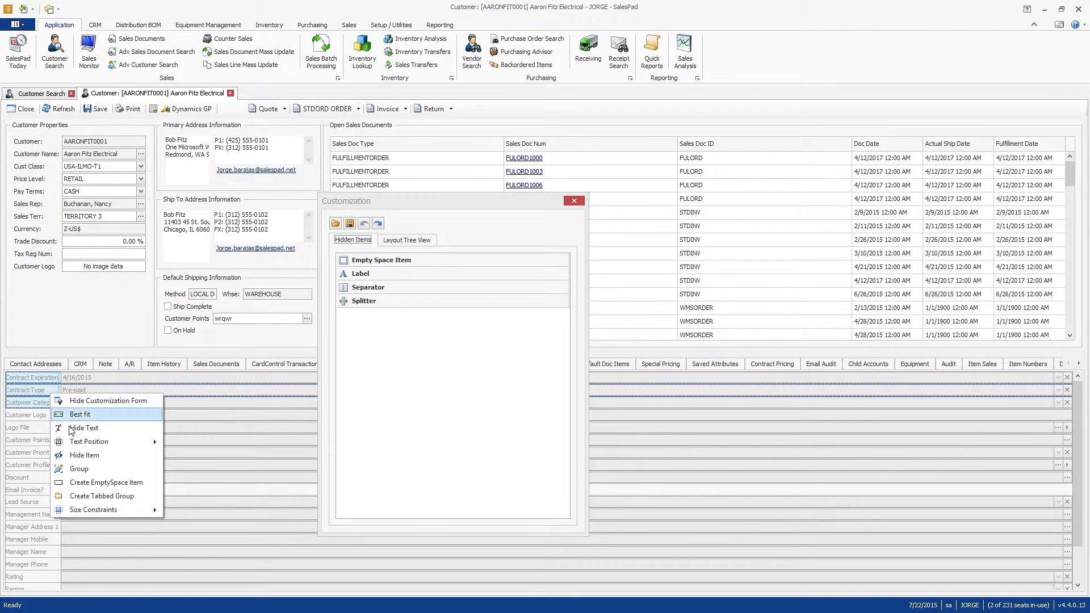
{"action": "left_click", "coordinate": [96, 496]}
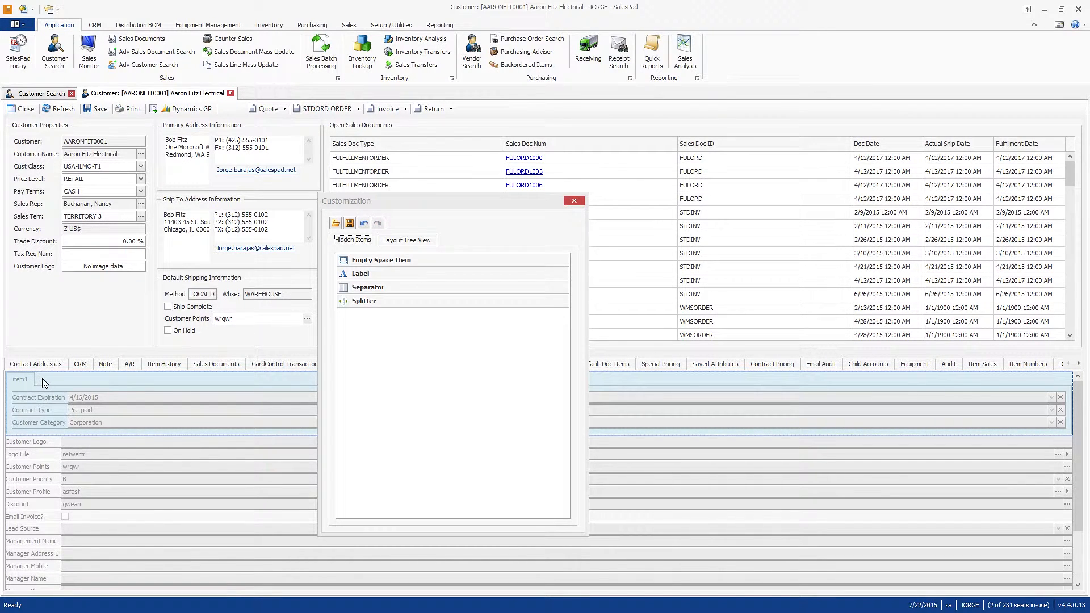
{"action": "right_click", "coordinate": [43, 379]}
{"action": "left_click", "coordinate": [71, 469]}
- Move the Customer Logo field into the group's second tab and insert a splitter in front of it
{"action": "left_click", "coordinate": [35, 444]}
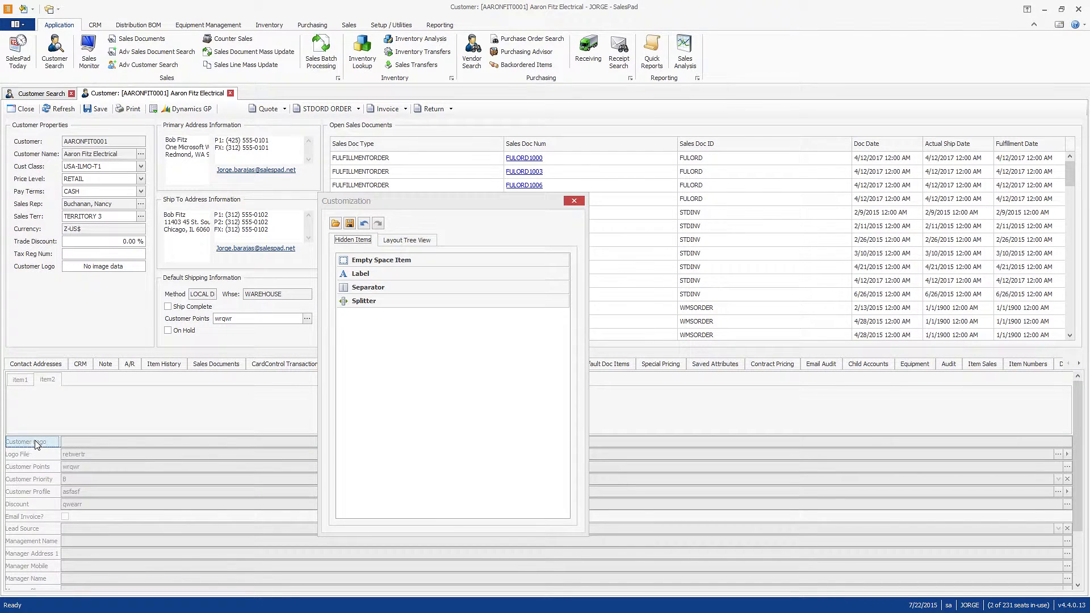
{"action": "left_click_drag", "start_coordinate": [30, 444], "coordinate": [62, 407]}
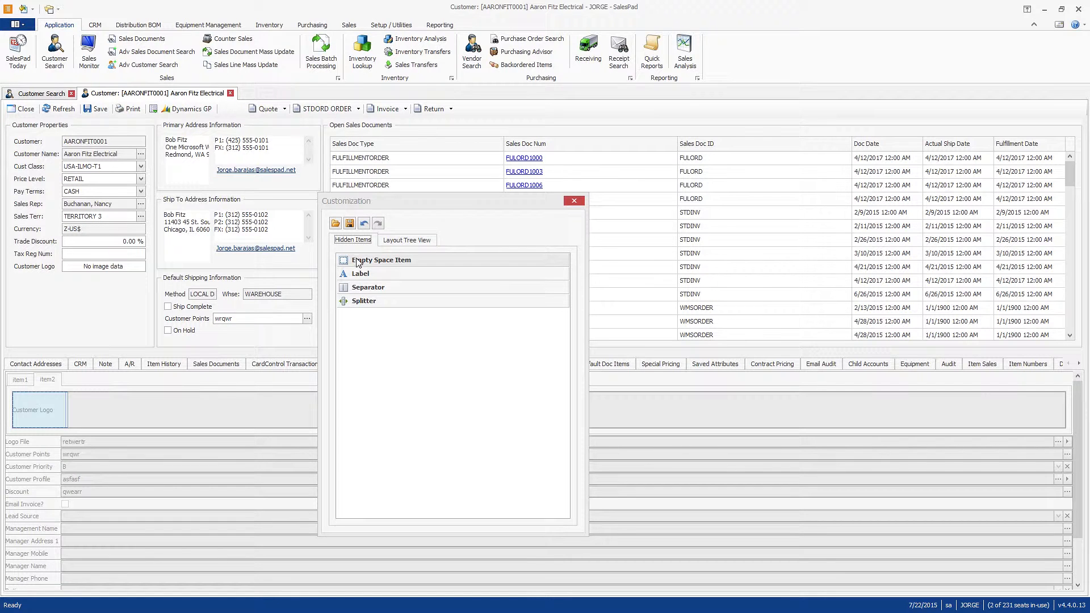
{"action": "left_click_drag", "start_coordinate": [355, 306], "coordinate": [68, 404]}
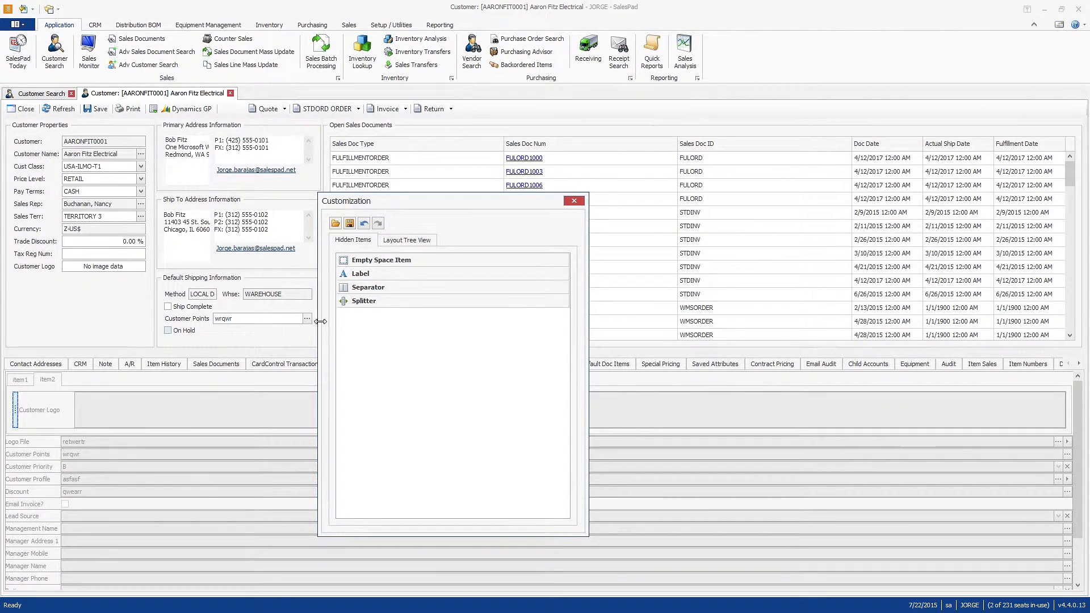
{"action": "left_click_drag", "start_coordinate": [359, 261], "coordinate": [408, 367]}
- On the group's first tab, insert an empty space item between Contract Expiration and Contract Type and set it to free sizing
{"action": "left_click", "coordinate": [25, 381]}
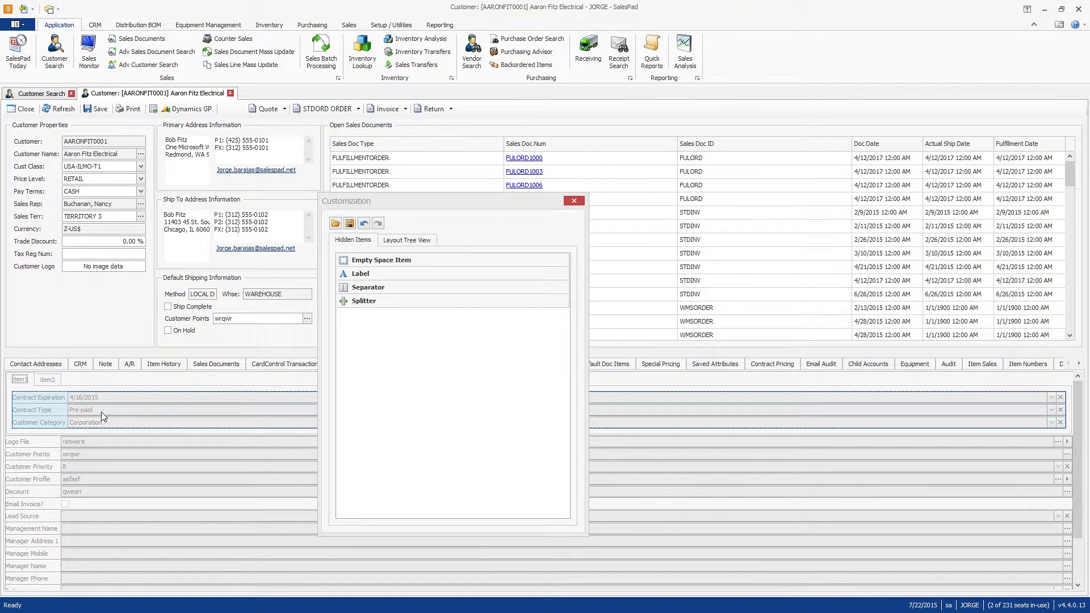
{"action": "left_click", "coordinate": [377, 263]}
{"action": "mouse_move", "coordinate": [378, 267]}
{"action": "left_mouse_down"}
{"action": "mouse_move", "coordinate": [126, 376]}
{"action": "mouse_move", "coordinate": [91, 416]}
{"action": "mouse_move", "coordinate": [124, 410]}
{"action": "left_mouse_up"}
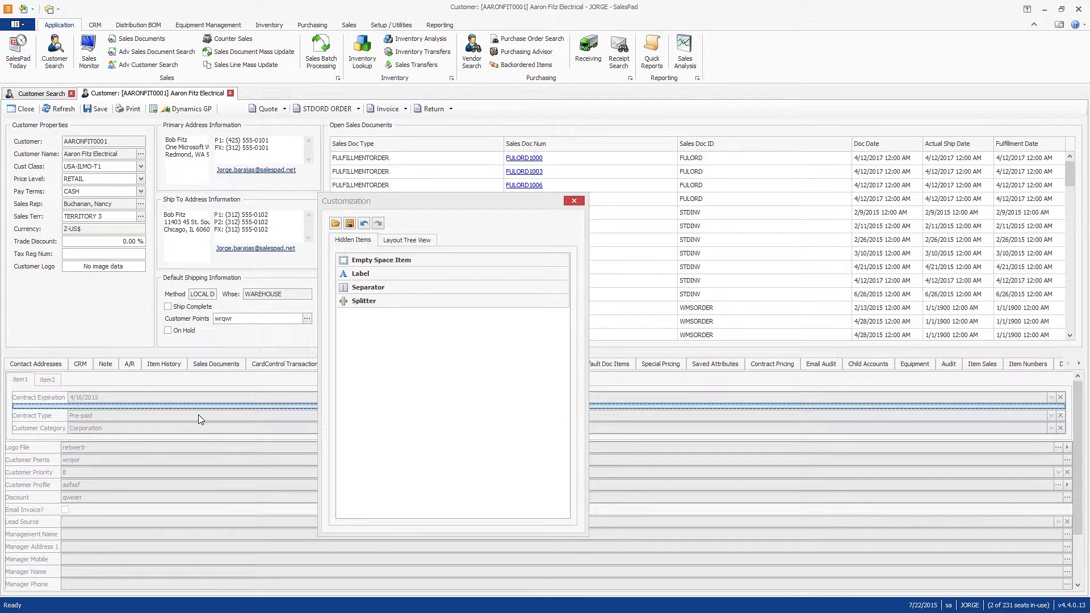
{"action": "right_click", "coordinate": [96, 408]}
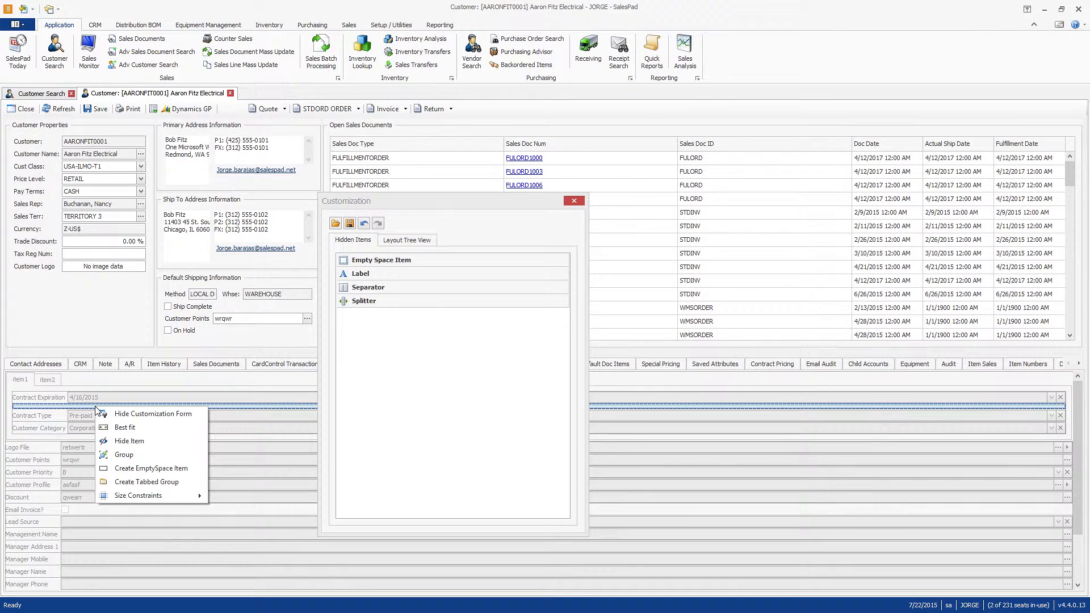
{"action": "mouse_move", "coordinate": [132, 496]}
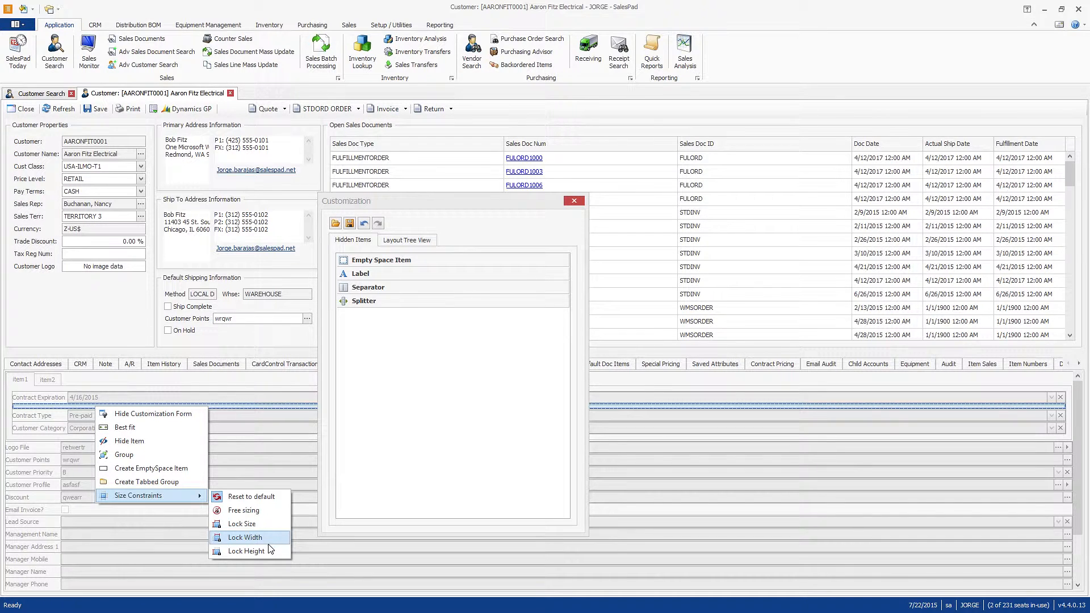
{"action": "left_click", "coordinate": [263, 511]}
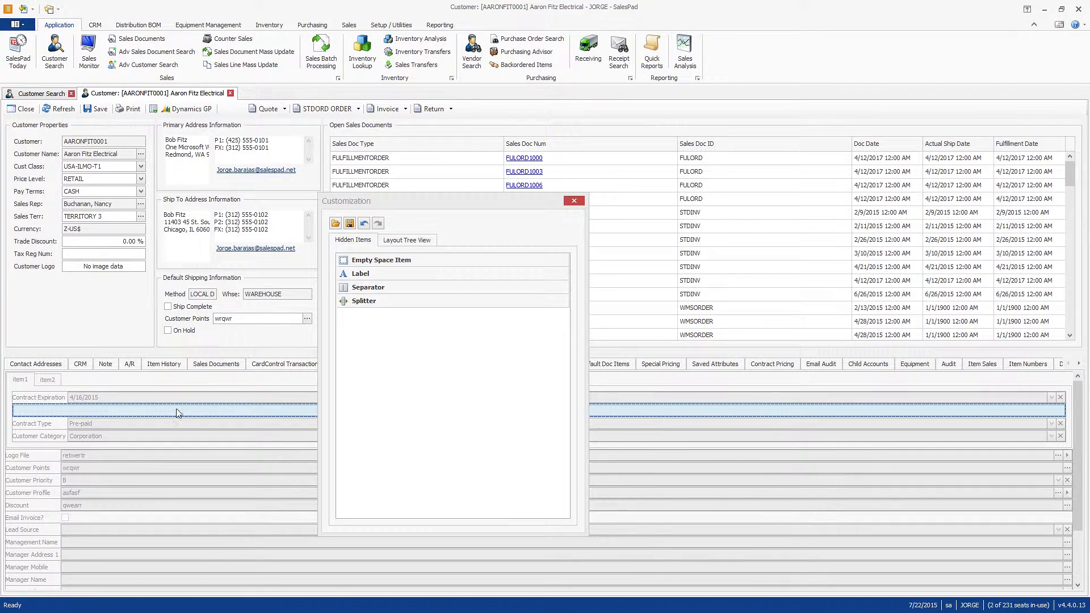
- Place an empty space item on the Contract Expiration row after the field, and widen it to shorten the field
{"action": "left_click", "coordinate": [78, 401]}
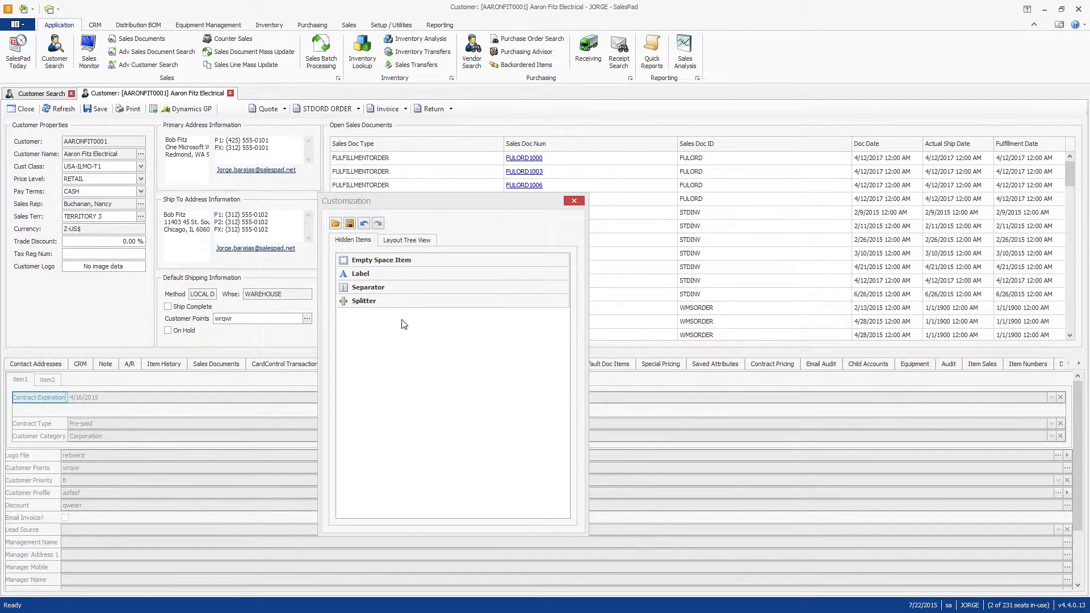
{"action": "left_click_drag", "start_coordinate": [370, 263], "coordinate": [648, 400]}
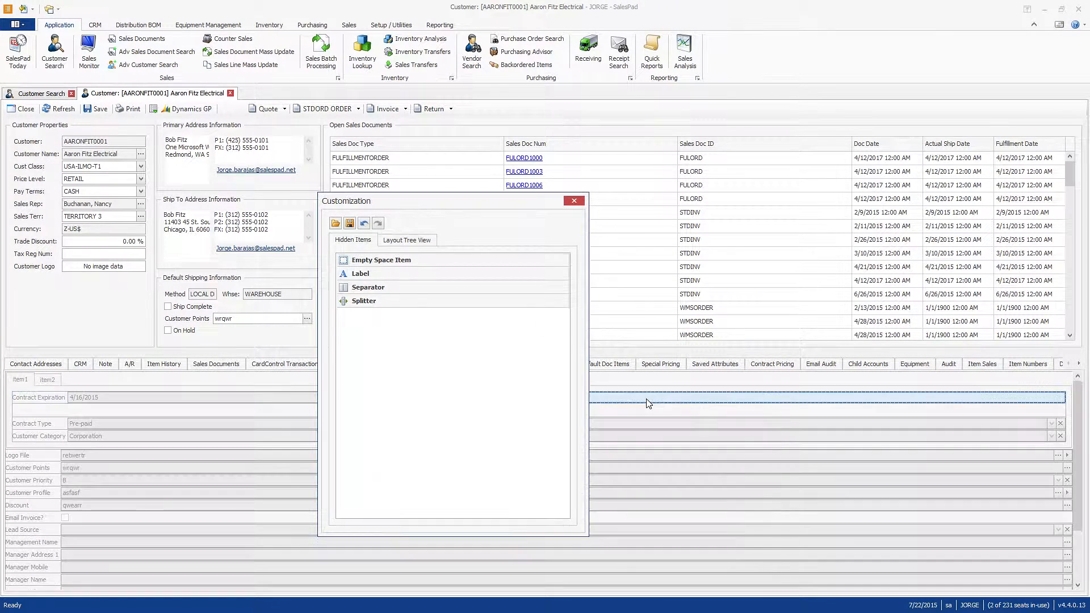
{"action": "left_click_drag", "start_coordinate": [479, 209], "coordinate": [329, 419]}
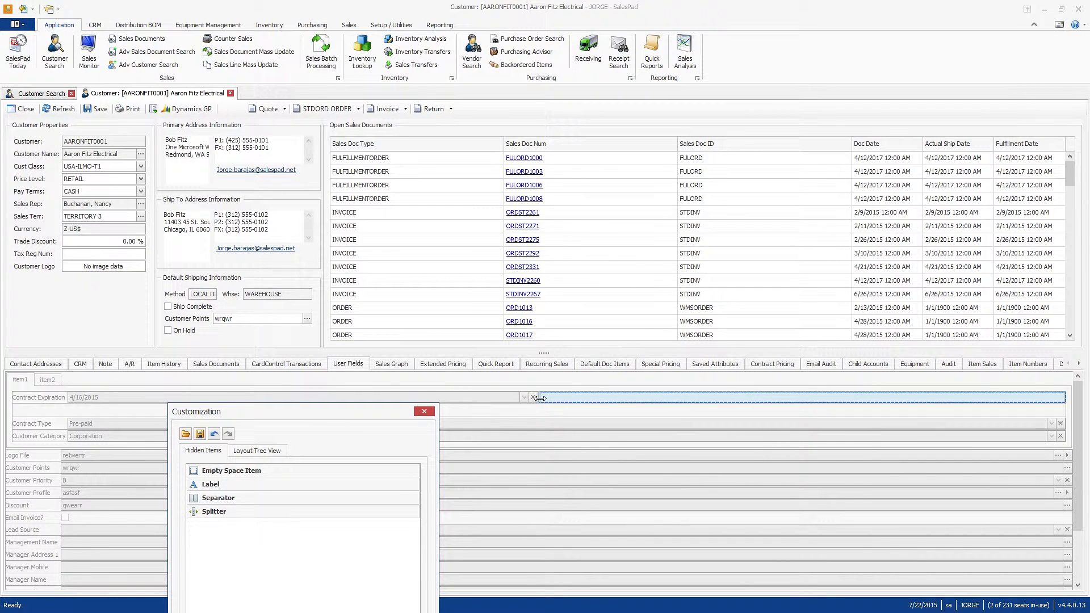
{"action": "left_click_drag", "start_coordinate": [541, 403], "coordinate": [205, 396]}
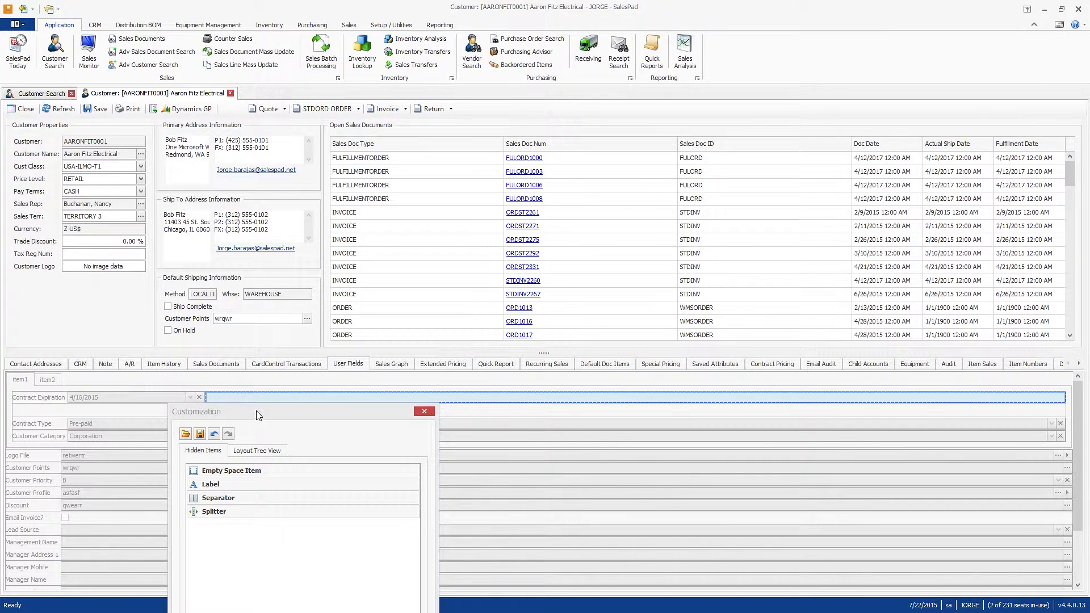
- Add an empty space item beside the whole block of user fields, narrowing the fields to just over a third of the width
{"action": "left_click_drag", "start_coordinate": [270, 417], "coordinate": [551, 93]}
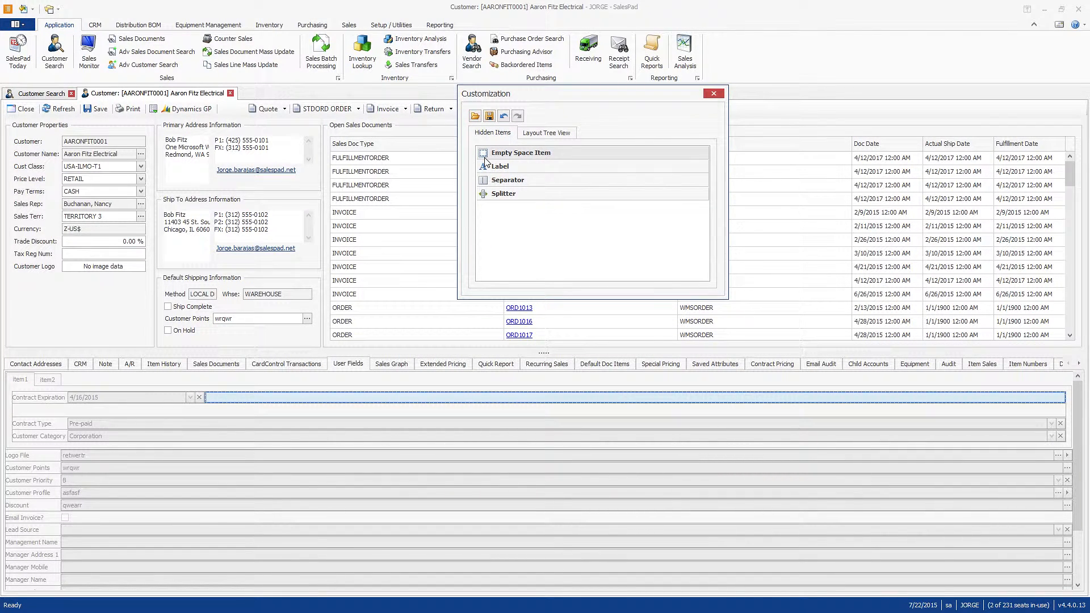
{"action": "left_click_drag", "start_coordinate": [486, 157], "coordinate": [401, 438]}
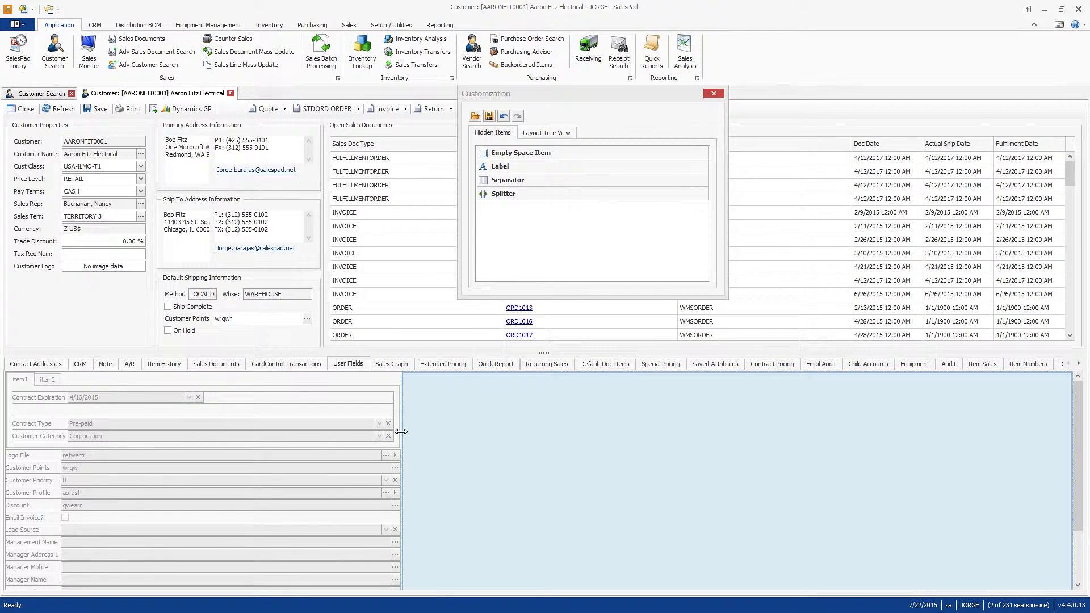